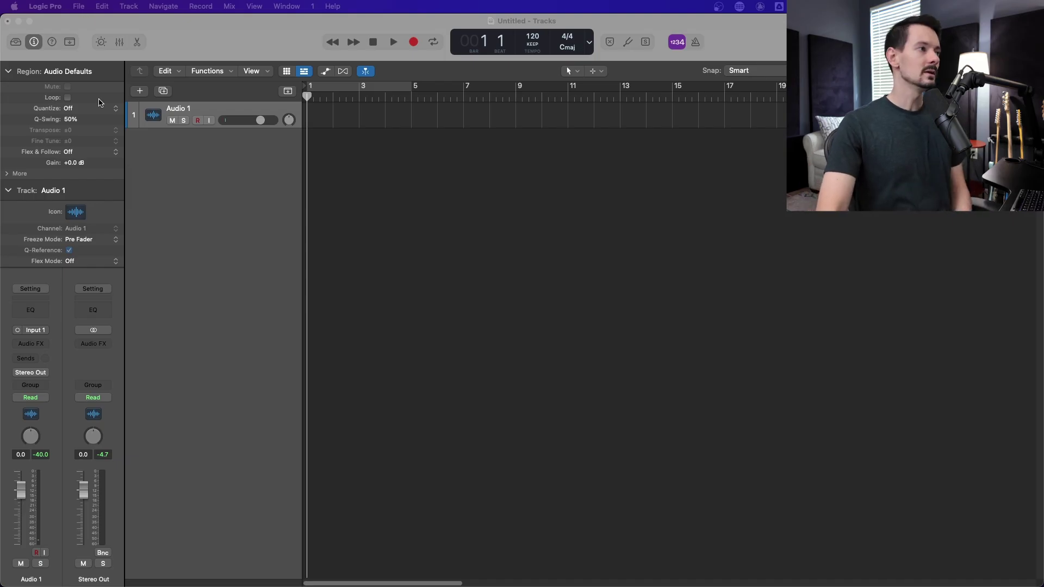
Confirm HELIX Audio as input device and a 128-sample I/O buffer in Audio preferences, then close them.
click(56, 7)
mouse_move(56, 43)
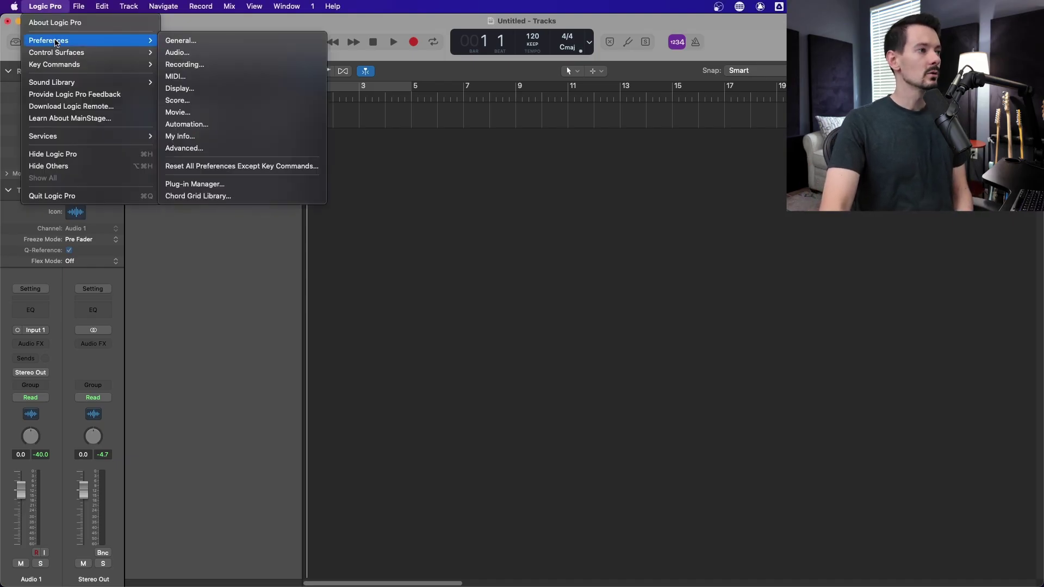
click(178, 52)
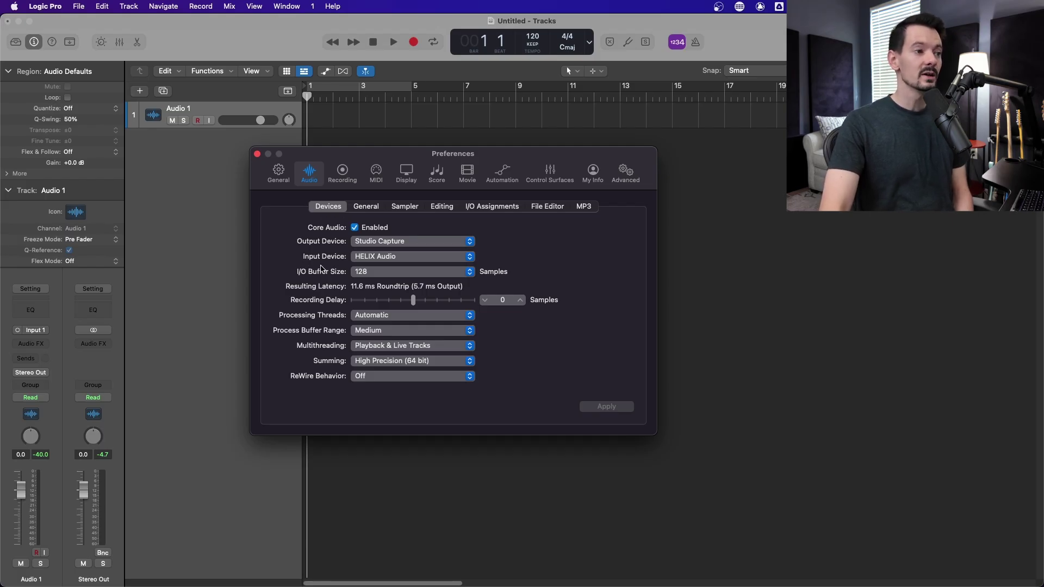
click(377, 257)
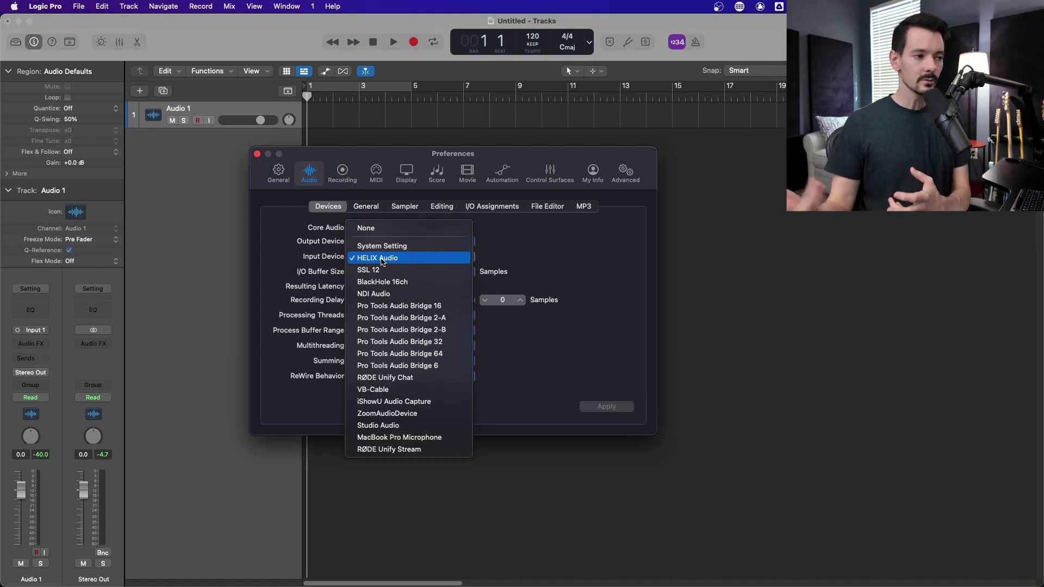
click(383, 259)
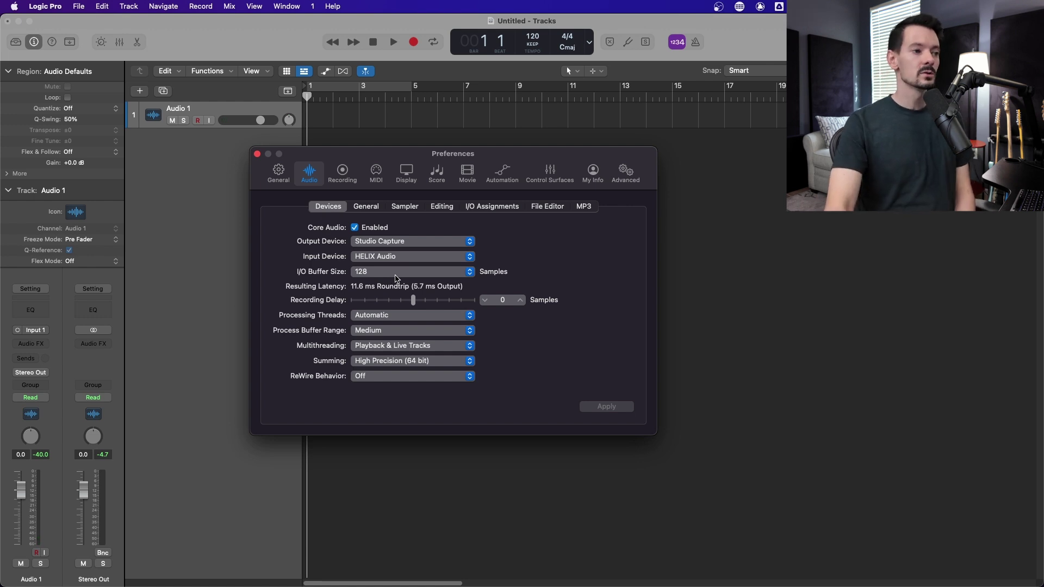
click(397, 274)
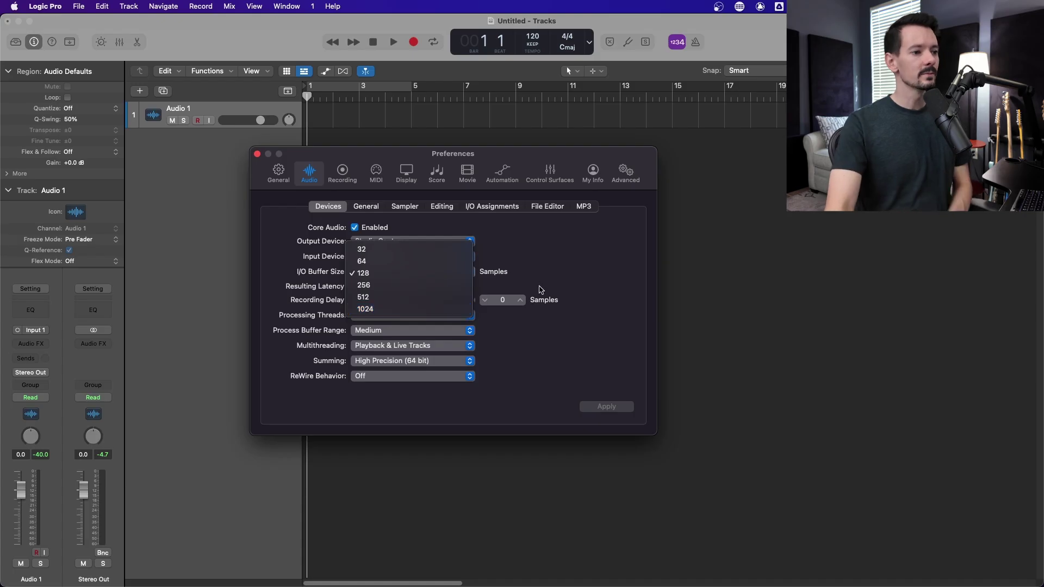
click(549, 280)
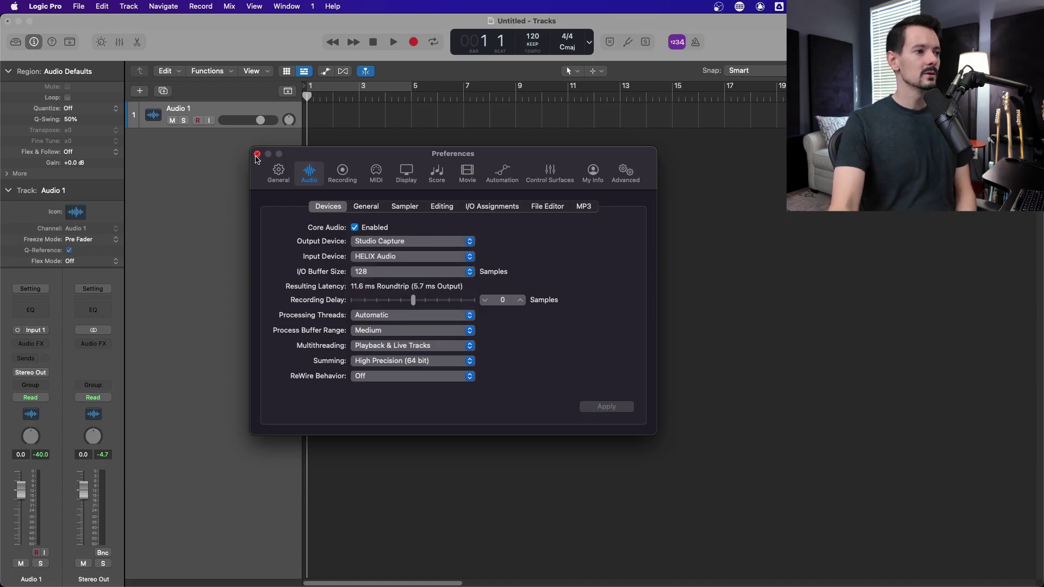
click(258, 154)
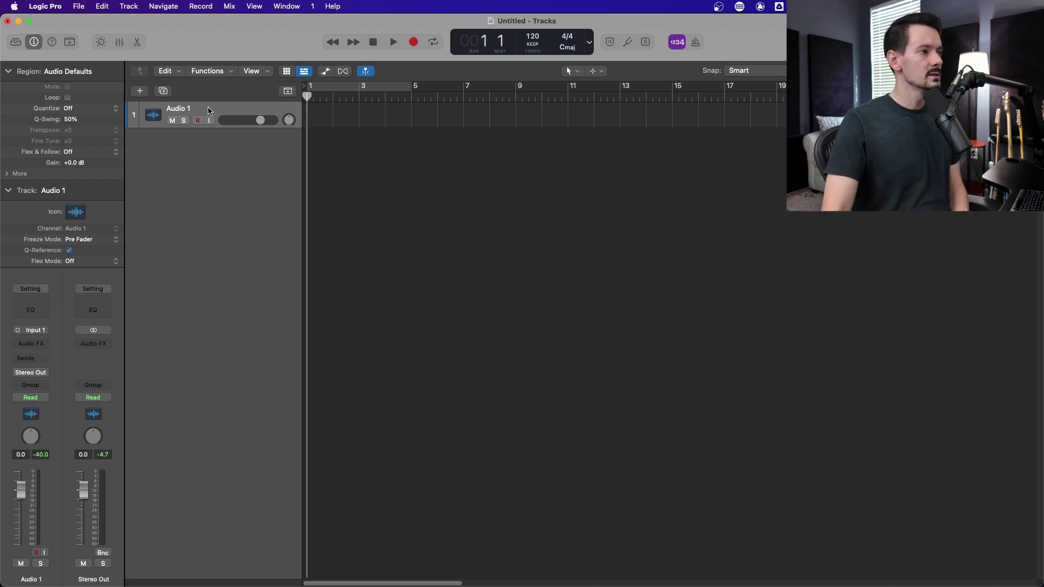
Create four new audio tracks, Audio 2 to Audio 5, leaving the input at Input 1.
click(139, 91)
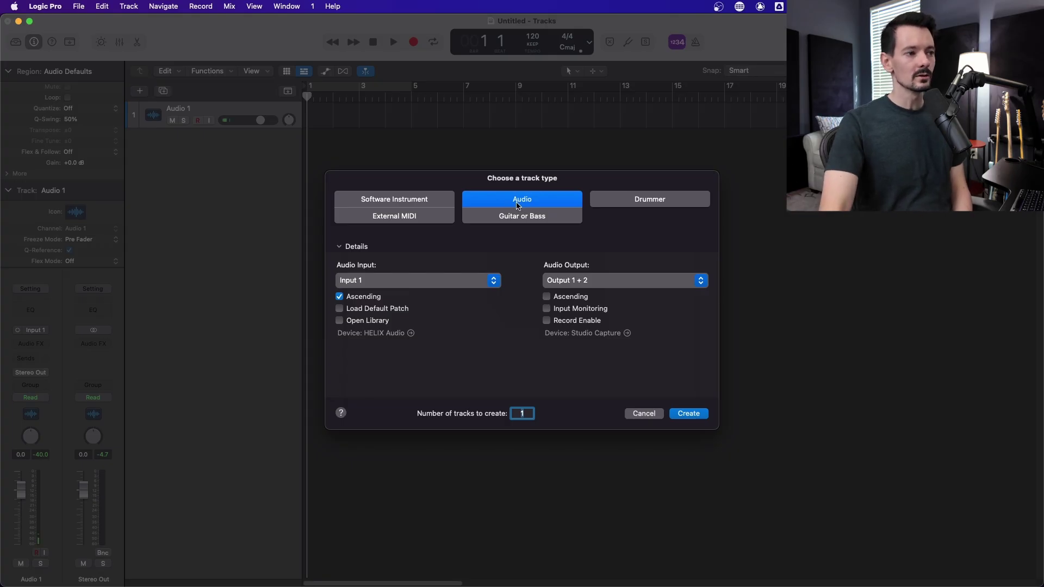
click(367, 278)
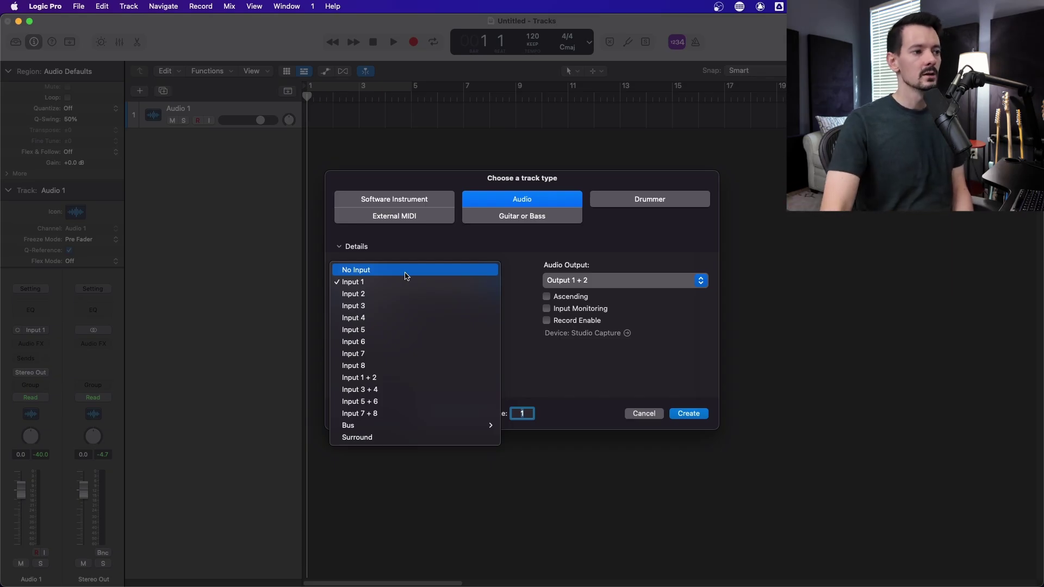
click(461, 242)
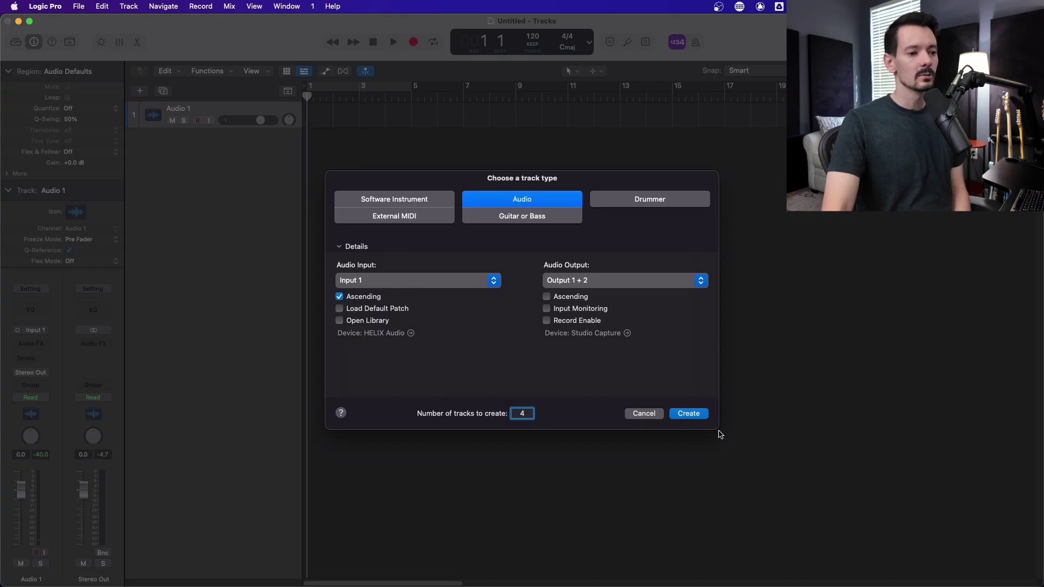
click(701, 417)
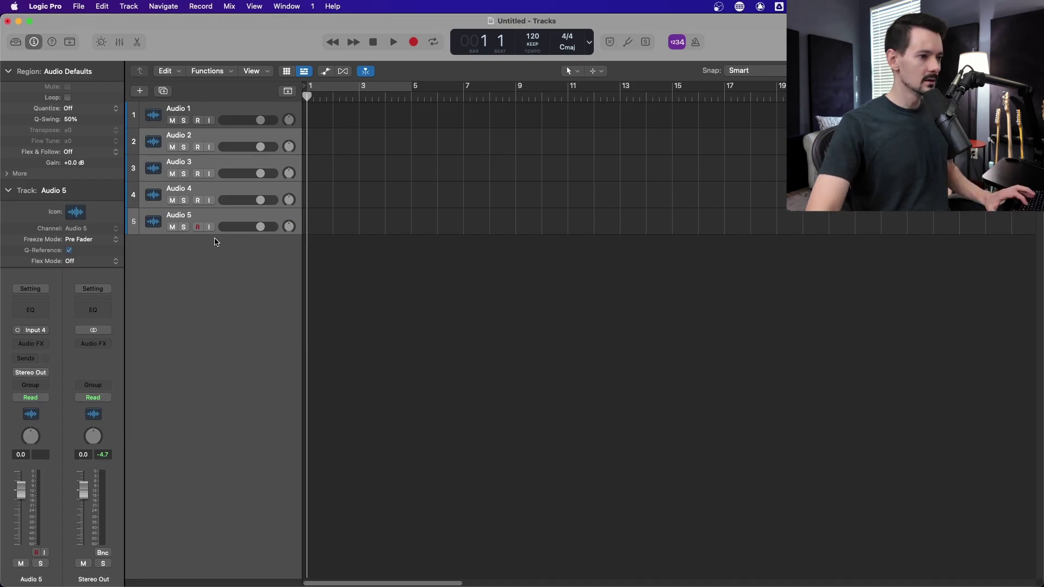
Show the mixer and make Audio 2 a stereo channel on inputs 1-2.
key(x)
click(481, 234)
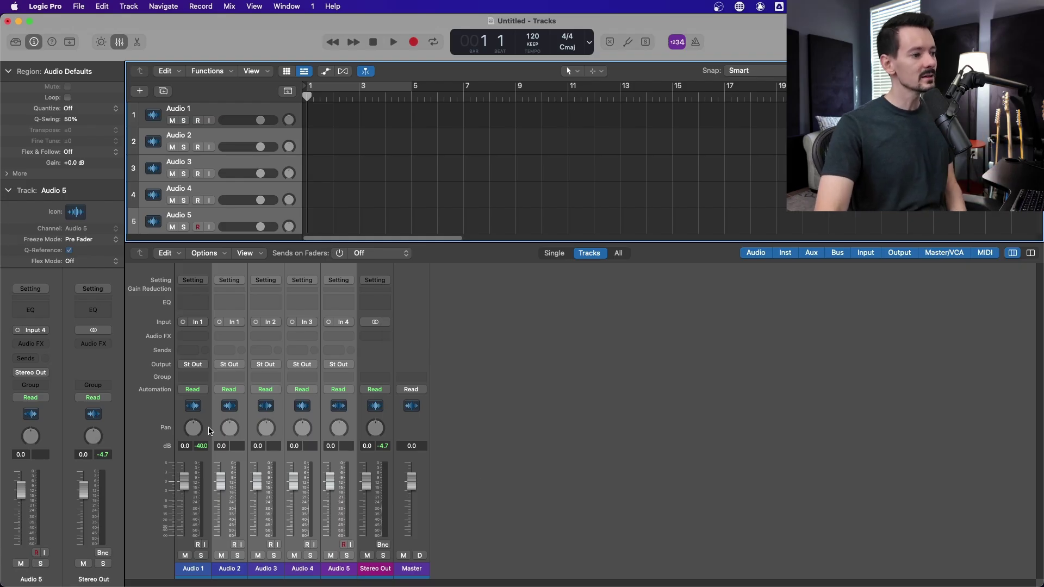
click(231, 408)
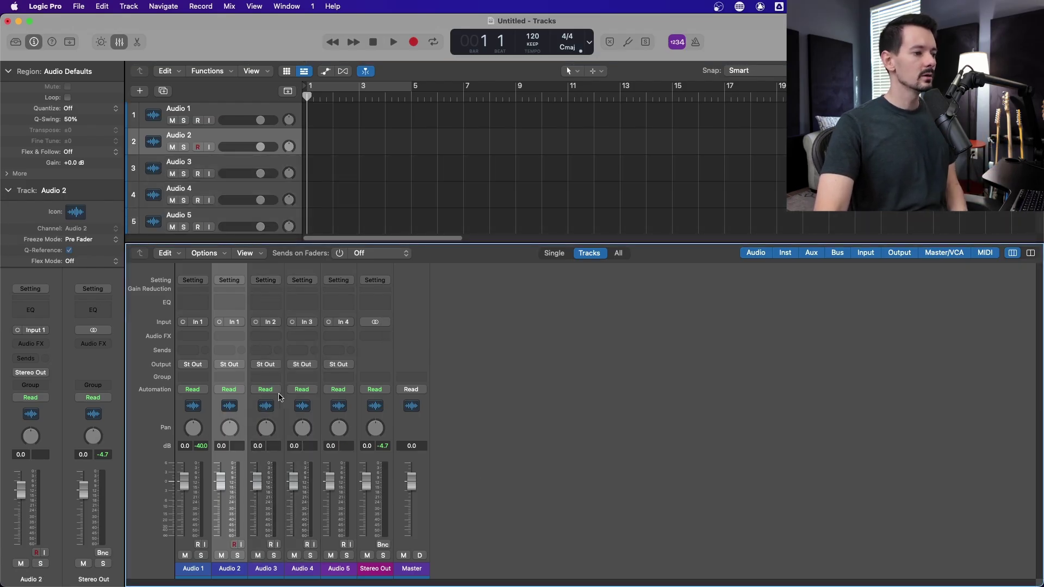
click(220, 324)
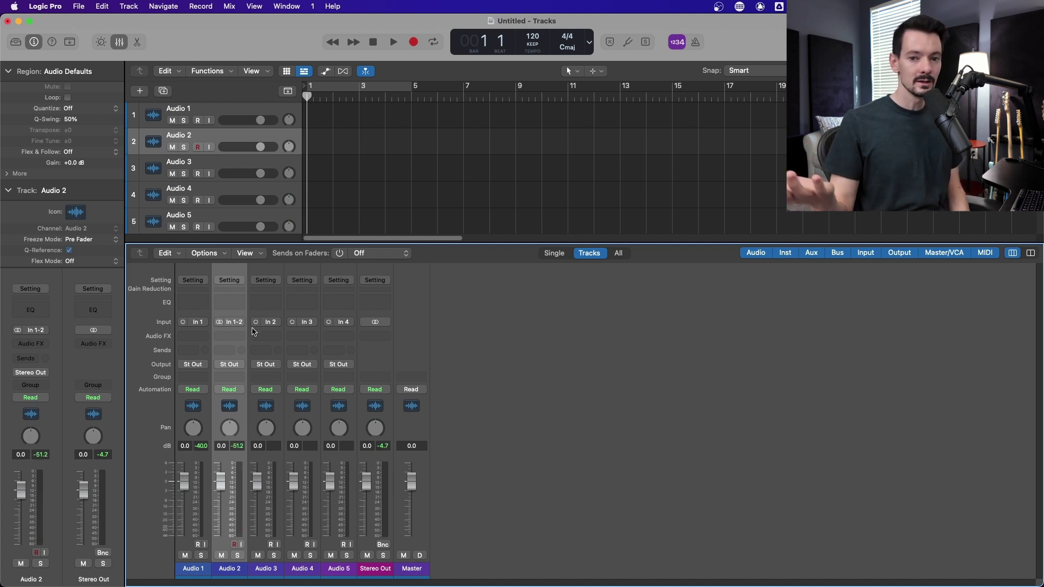
Make Audio 3 a stereo channel on Input 7-8, then select Audio 4 and Audio 5.
click(255, 323)
click(277, 324)
mouse_move(288, 362)
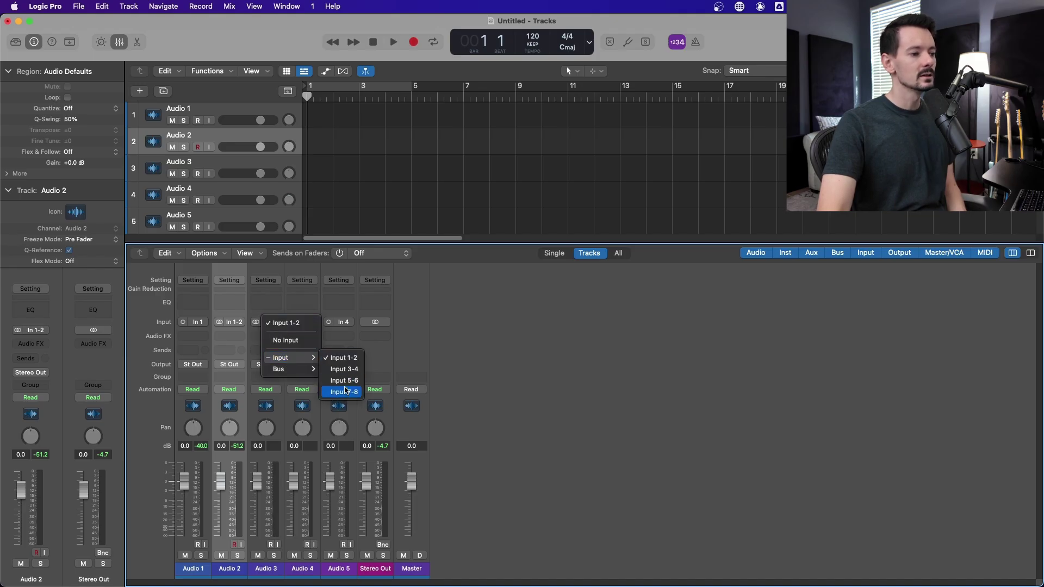
click(345, 392)
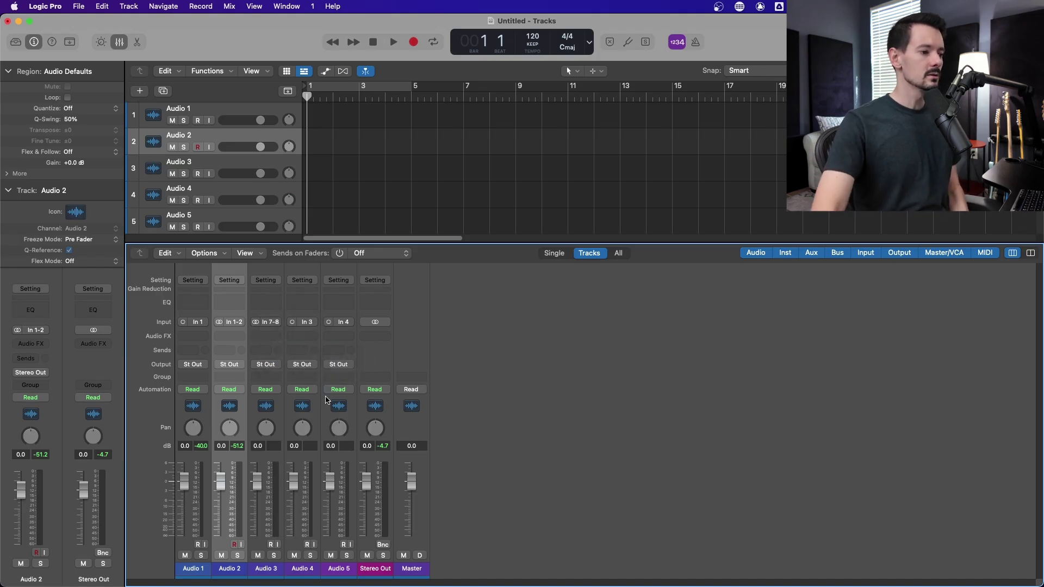
click(302, 405)
shift+click(338, 405)
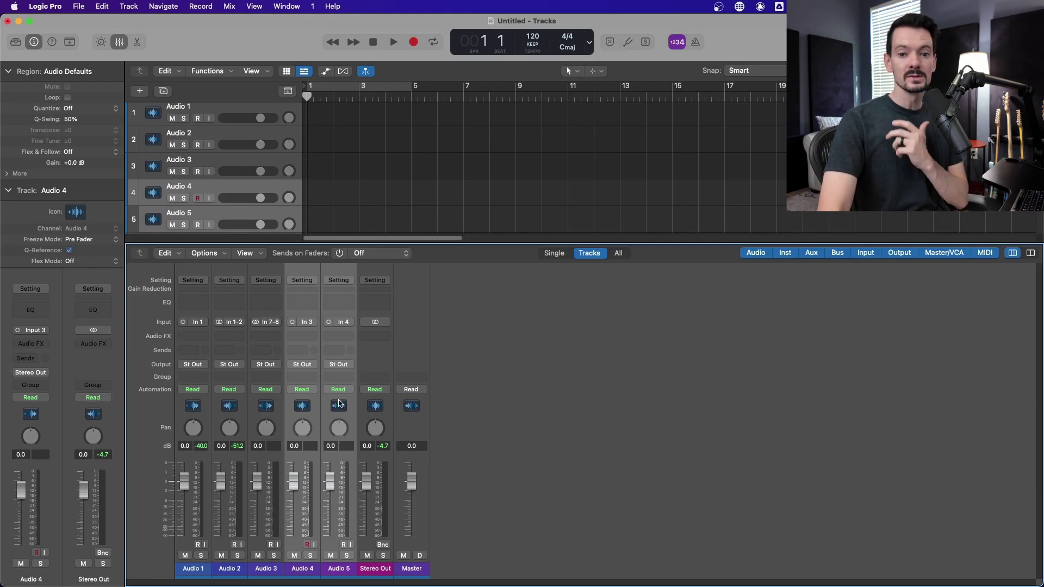
Delete the Audio 4, Audio 5 and Audio 1 tracks.
right_click(249, 187)
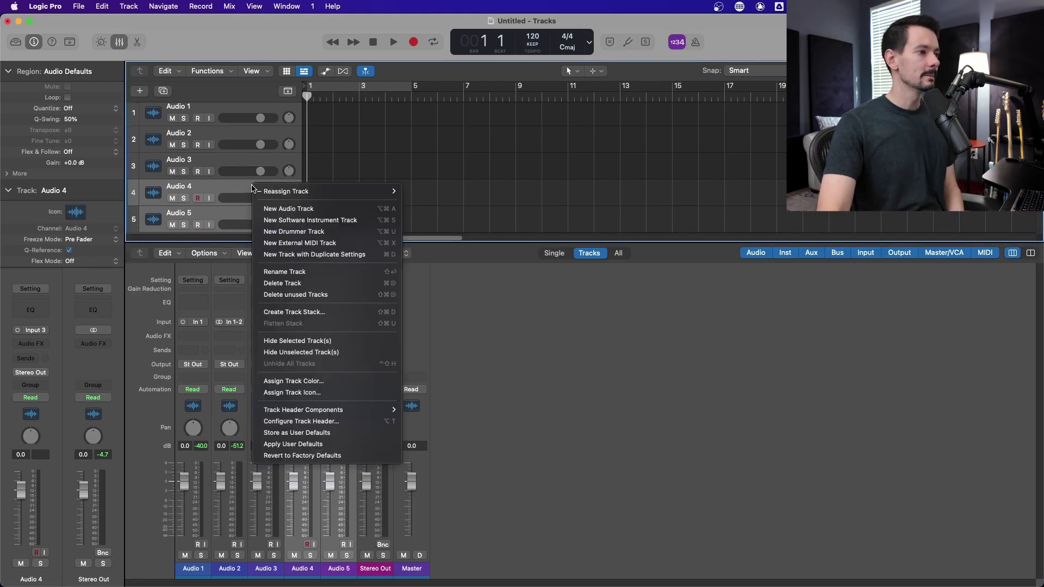
click(282, 283)
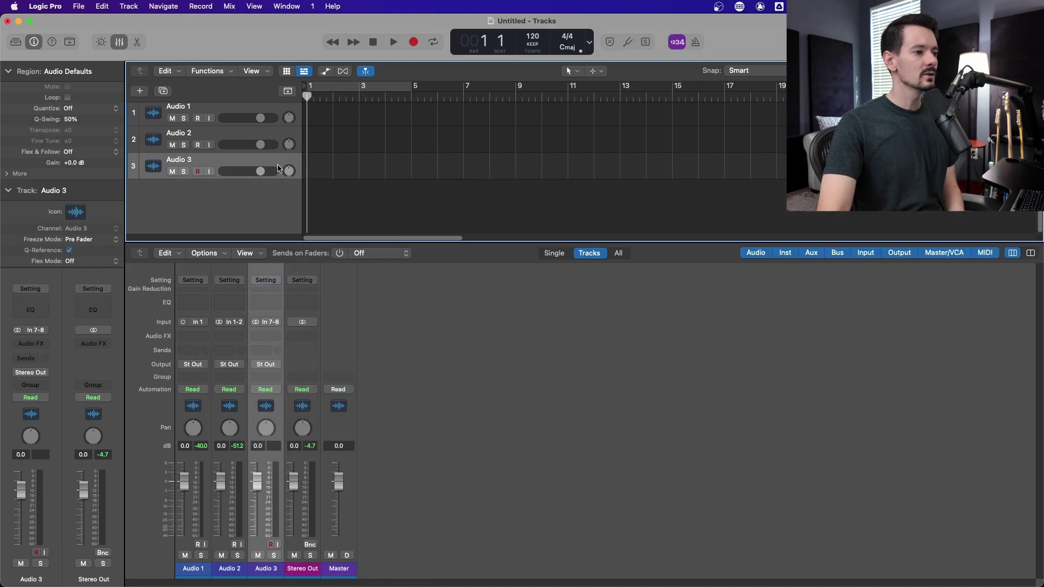
right_click(261, 107)
click(312, 203)
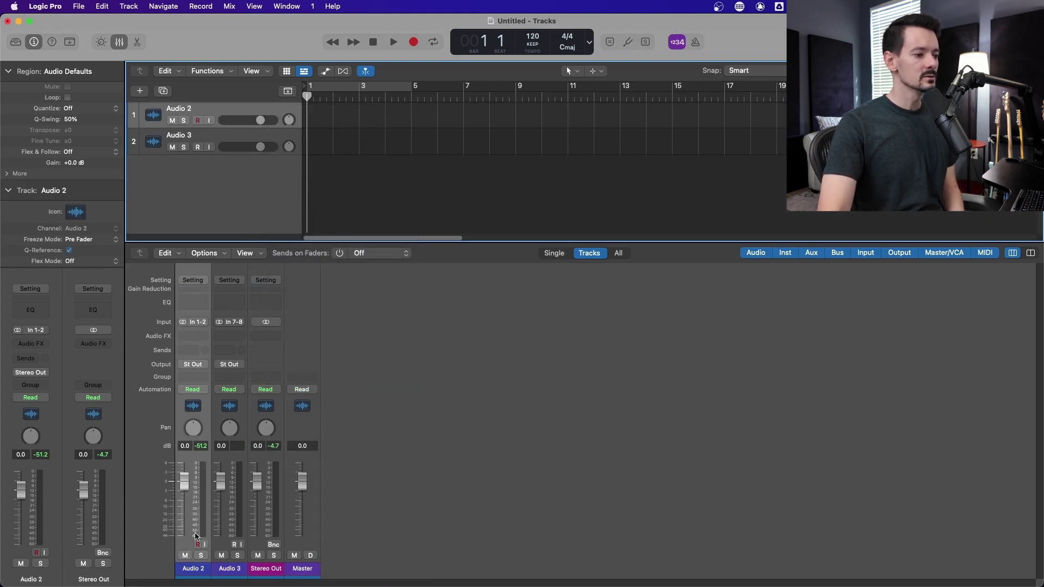
Rename the remaining tracks to 'HX Amp' and 'HX DI' and hide the mixer.
double_click(195, 569)
text(HX Amp)
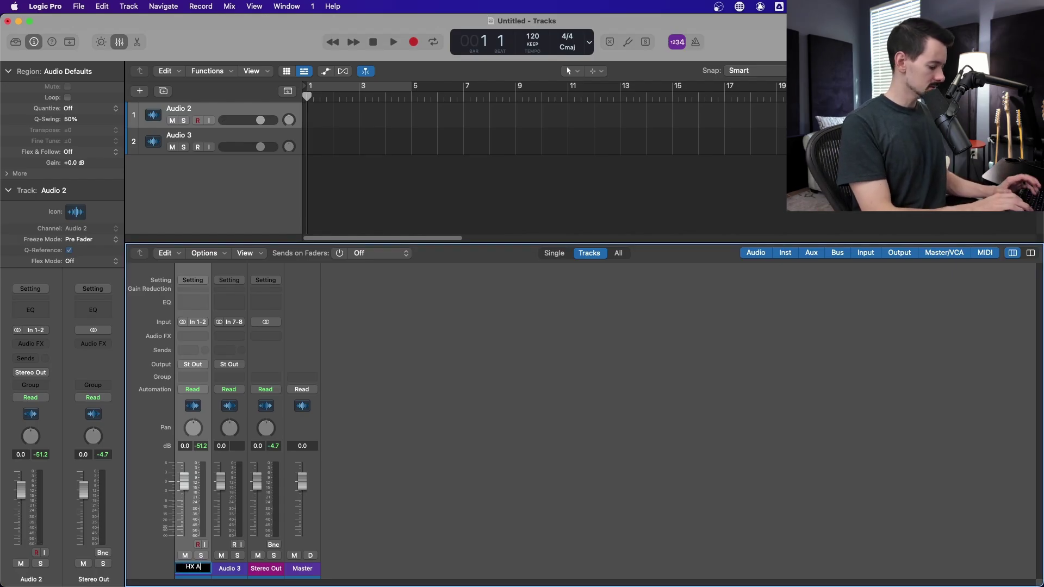
key(Tab)
text(HX DI)
key(Return)
key(x)
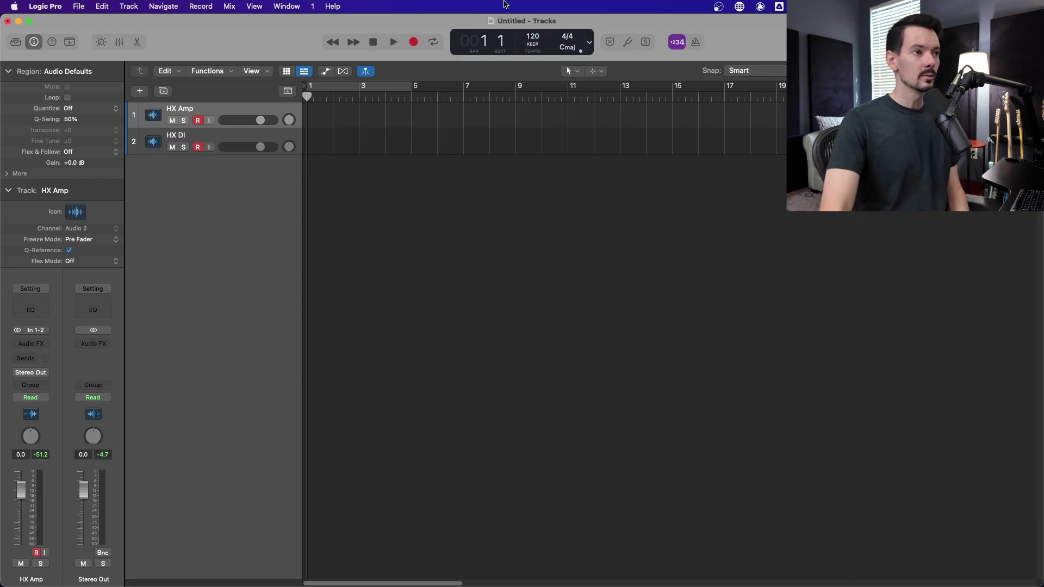
Record a short test on both tracks, delete the test regions, and bring the mixer back.
click(414, 40)
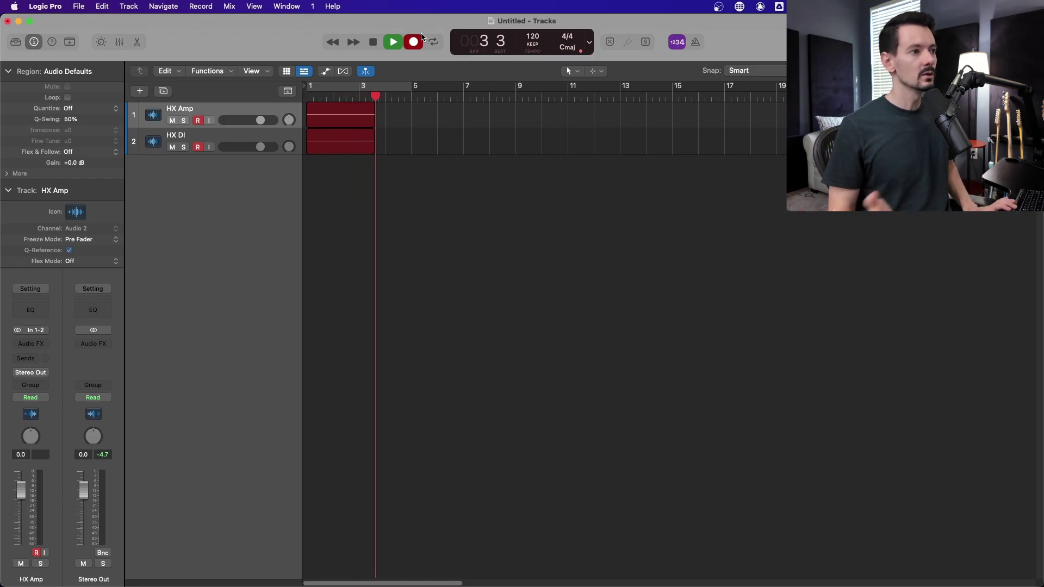
key(space)
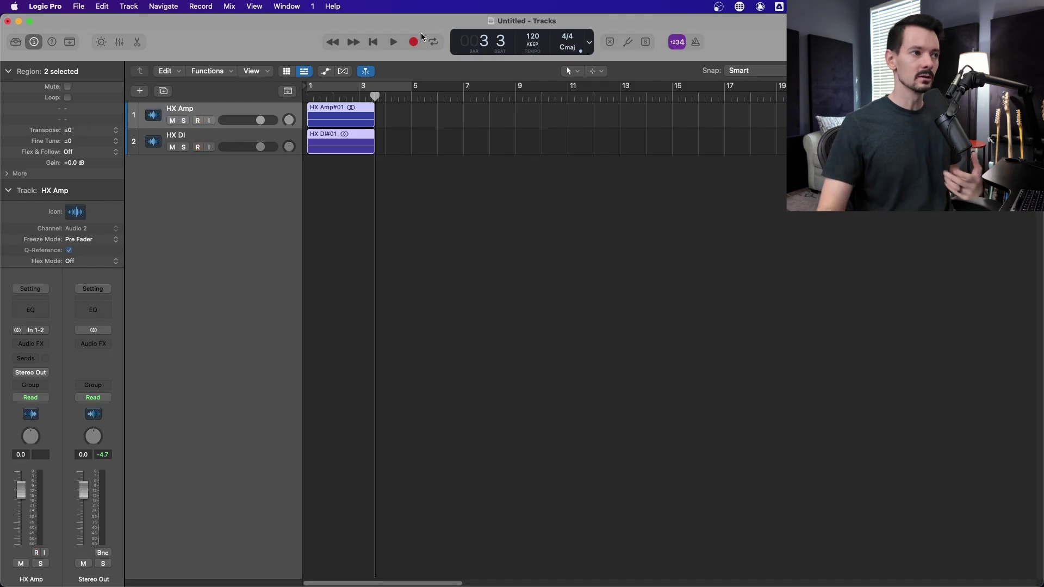
key(BackSpace)
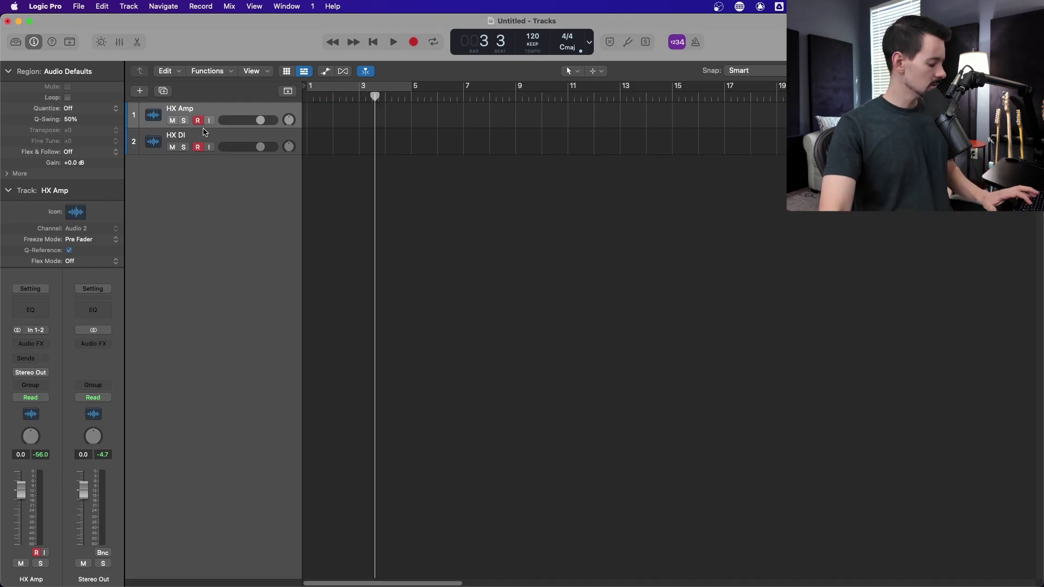
key(x)
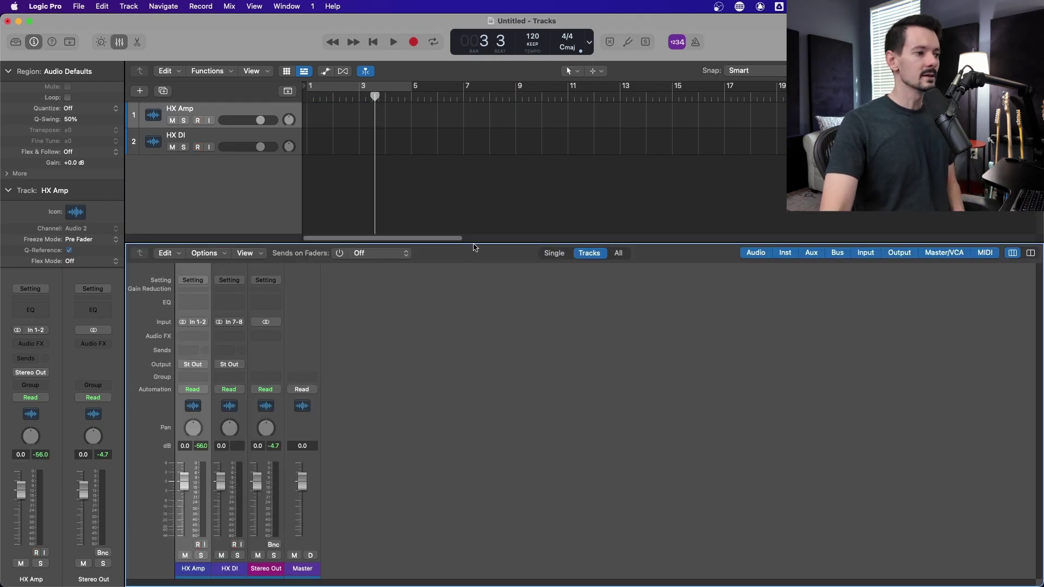
Enable Group under Channel Strip Components so the Group slot appears on every strip.
shift+click(222, 385)
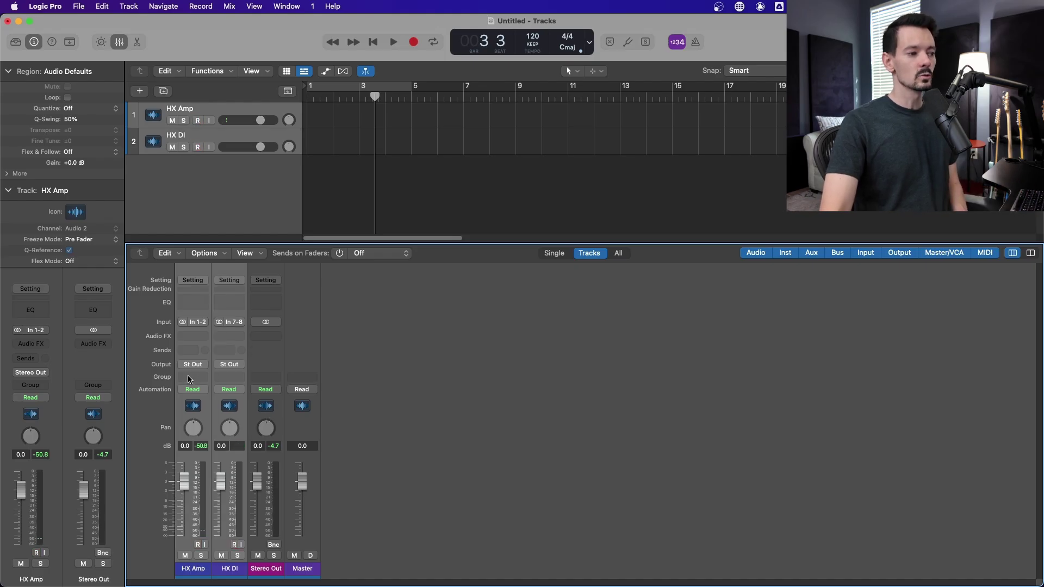
right_click(202, 405)
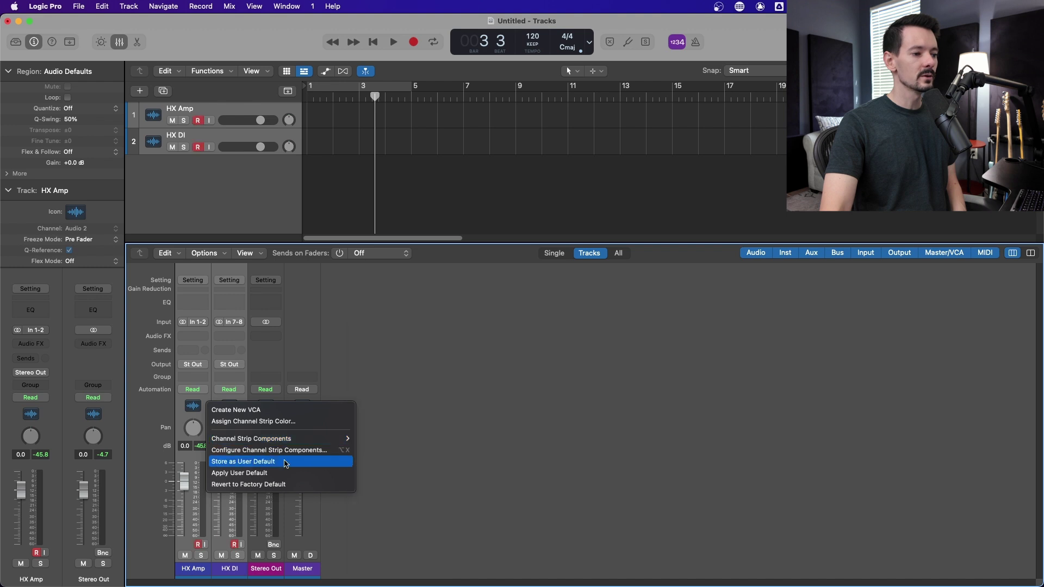
mouse_move(337, 439)
click(391, 459)
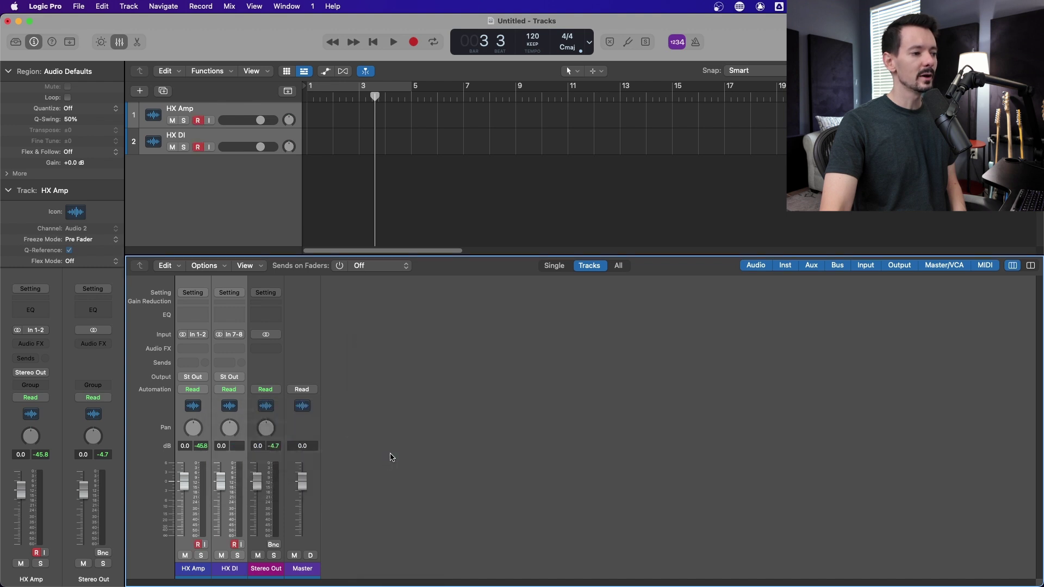
right_click(201, 407)
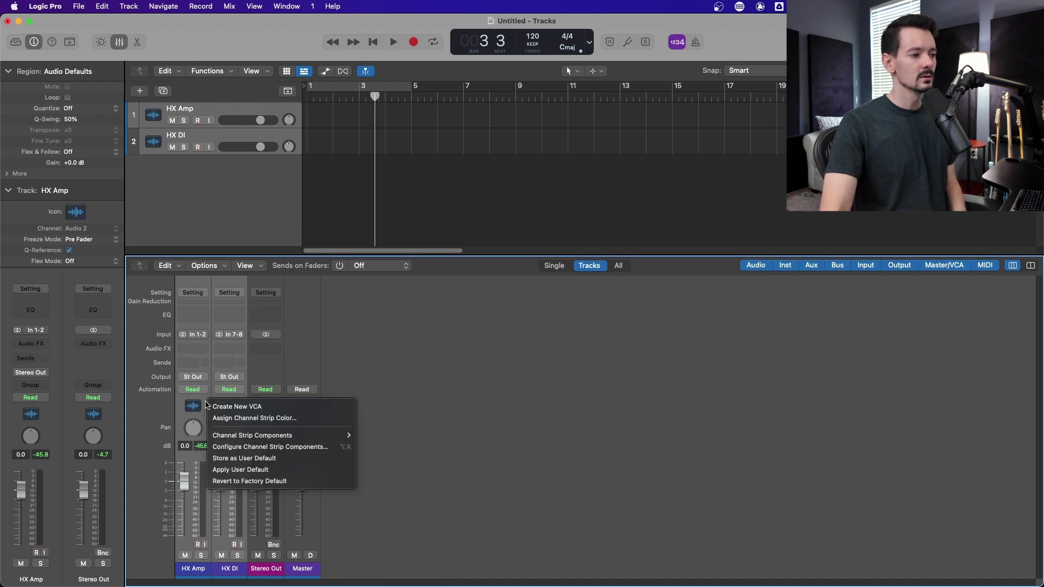
mouse_move(337, 435)
click(417, 456)
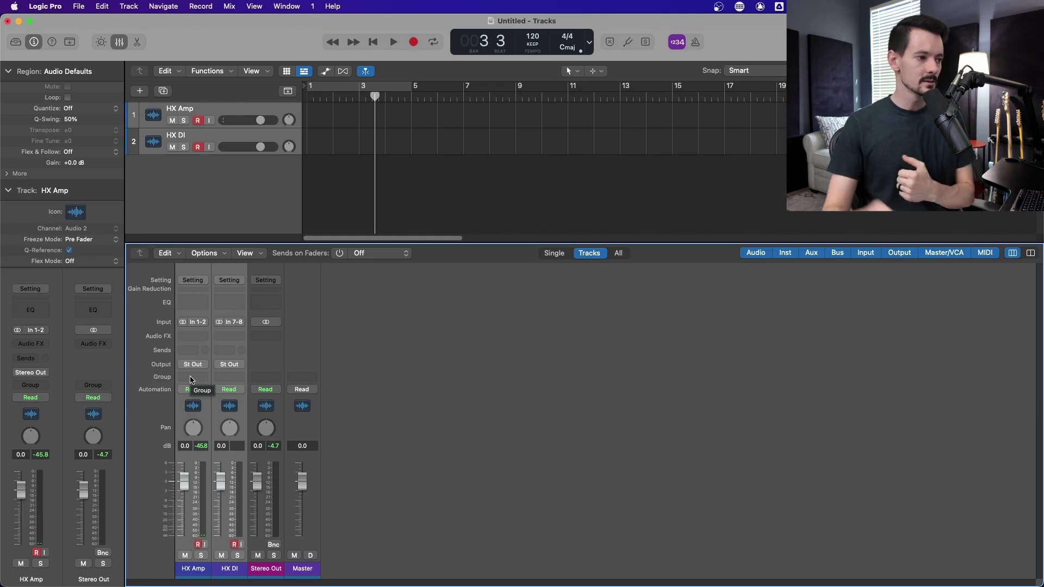
Assign HX Amp and HX DI to a new Group 1 and name it 'Guitar'.
click(191, 379)
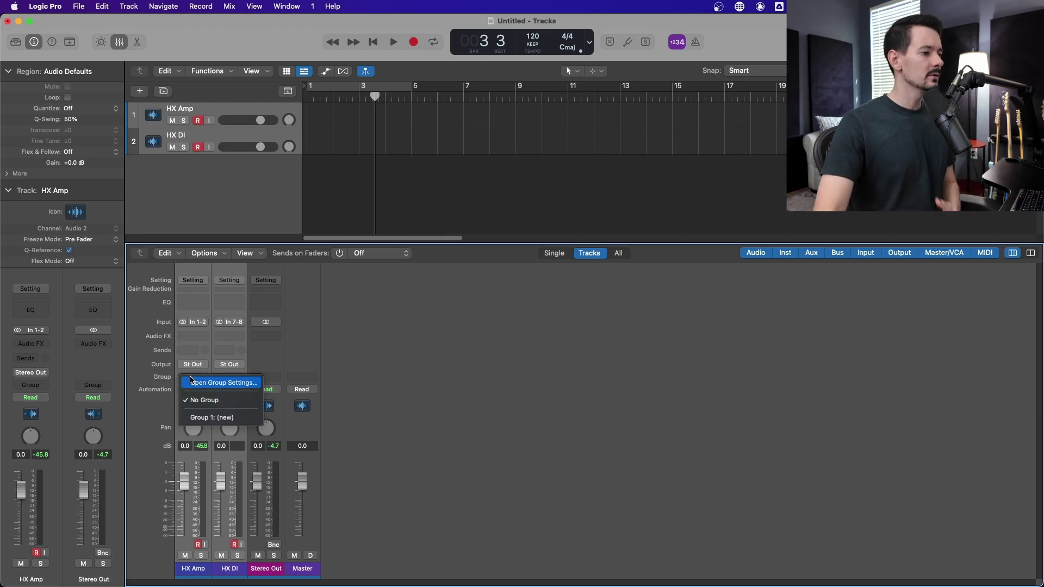
click(222, 421)
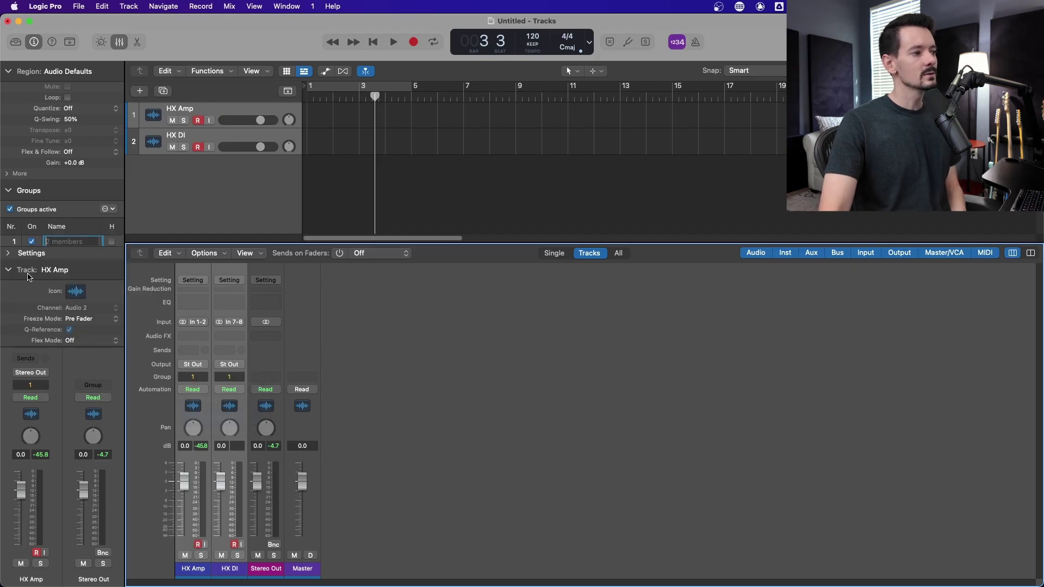
click(8, 253)
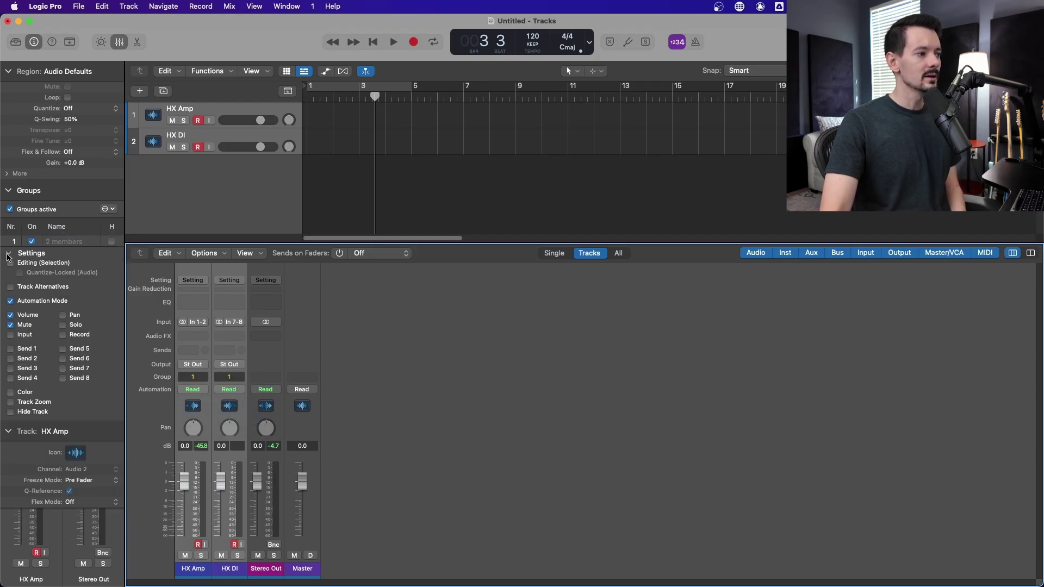
double_click(55, 241)
text(Guit)
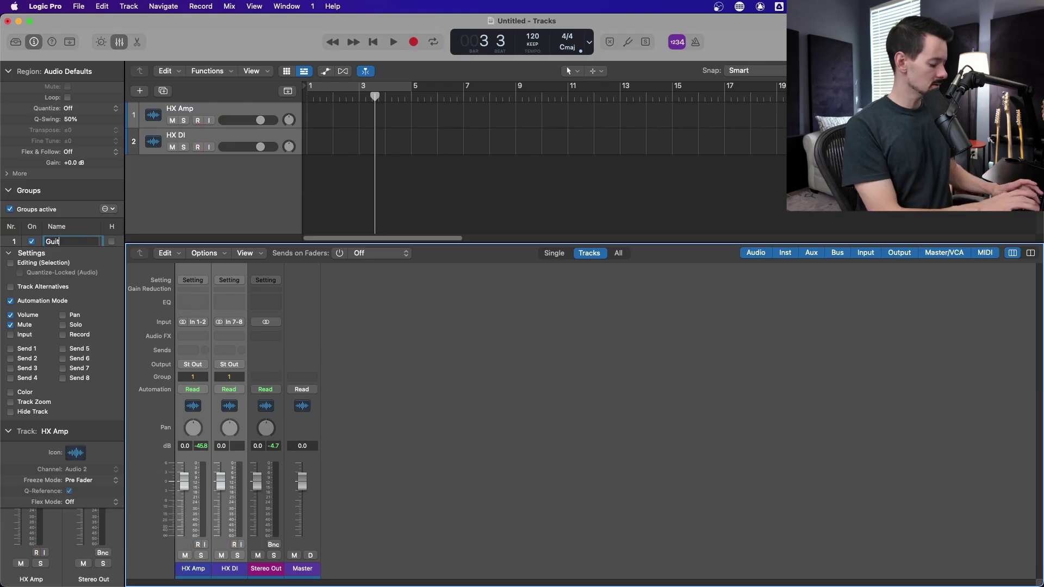
text(ar)
key(Return)
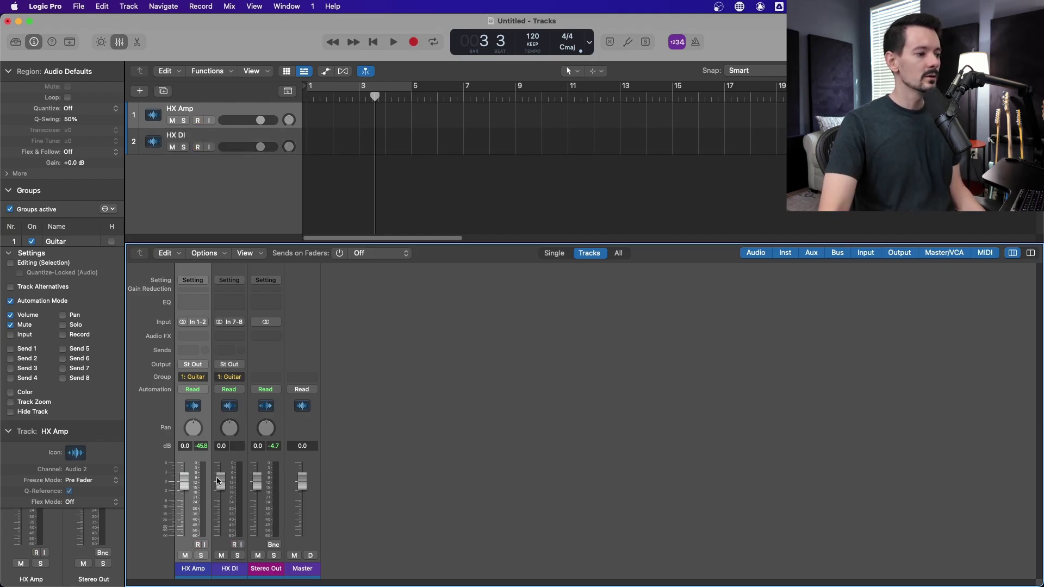
Test grouped volume, mute and solo on HX Amp, toggling the Guitar group's Solo link.
mouse_move(184, 481)
mouse_down()
mouse_move(184, 509)
mouse_move(184, 477)
mouse_up()
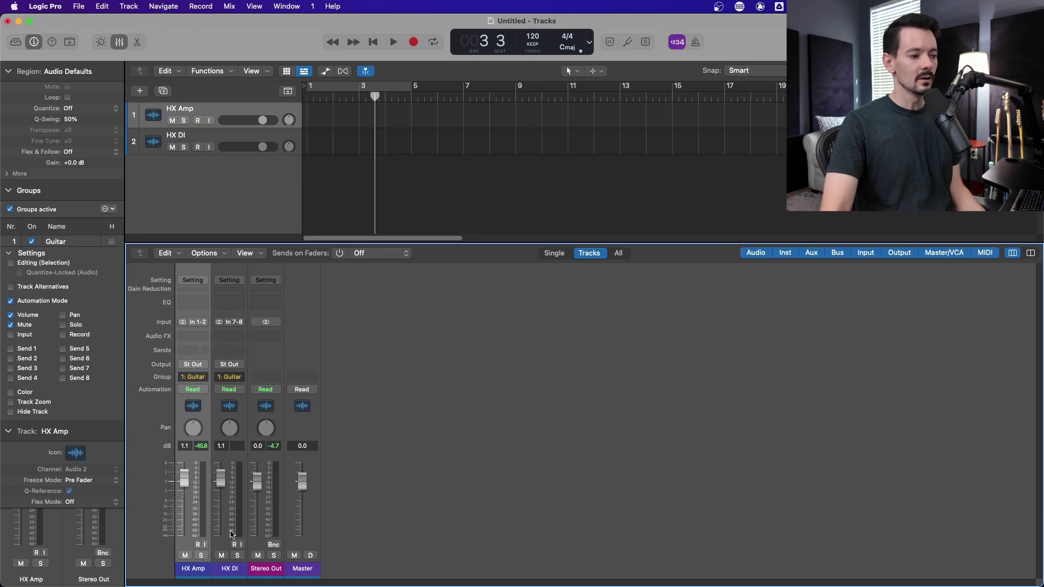
alt+click(183, 481)
click(185, 555)
click(201, 556)
click(201, 555)
click(62, 325)
click(201, 555)
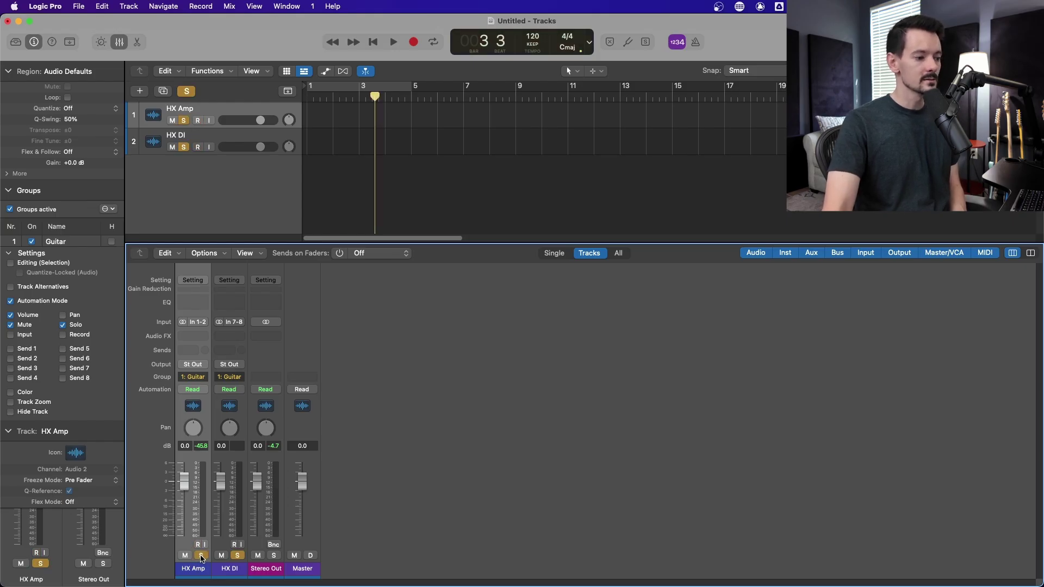
click(200, 555)
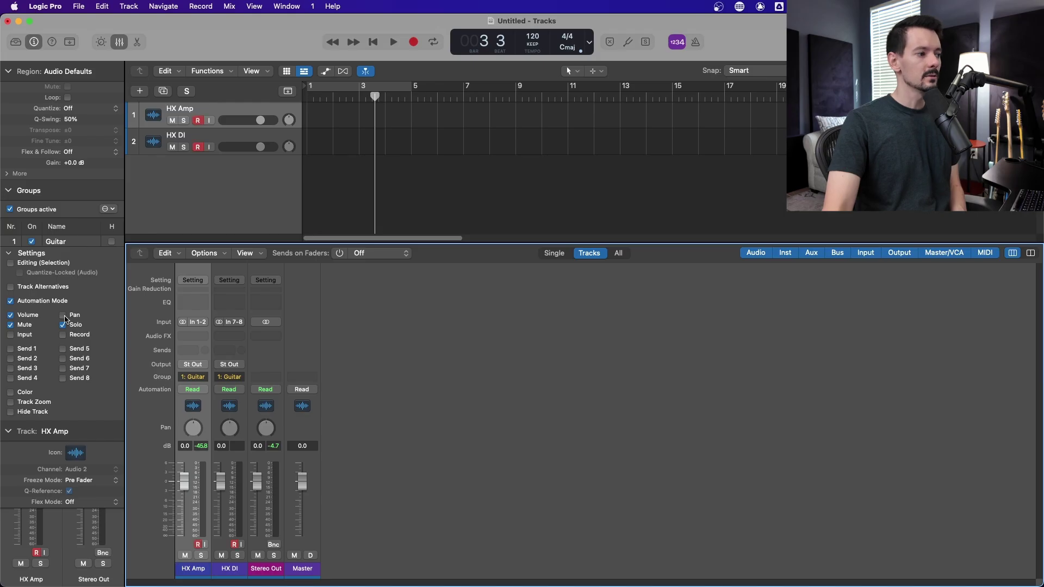
Test HX Amp's pan, toggle the group's Pan link, and recentre both pans.
click(198, 544)
drag(193, 427, 193, 419)
alt+click(193, 428)
click(198, 544)
key(alt+r)
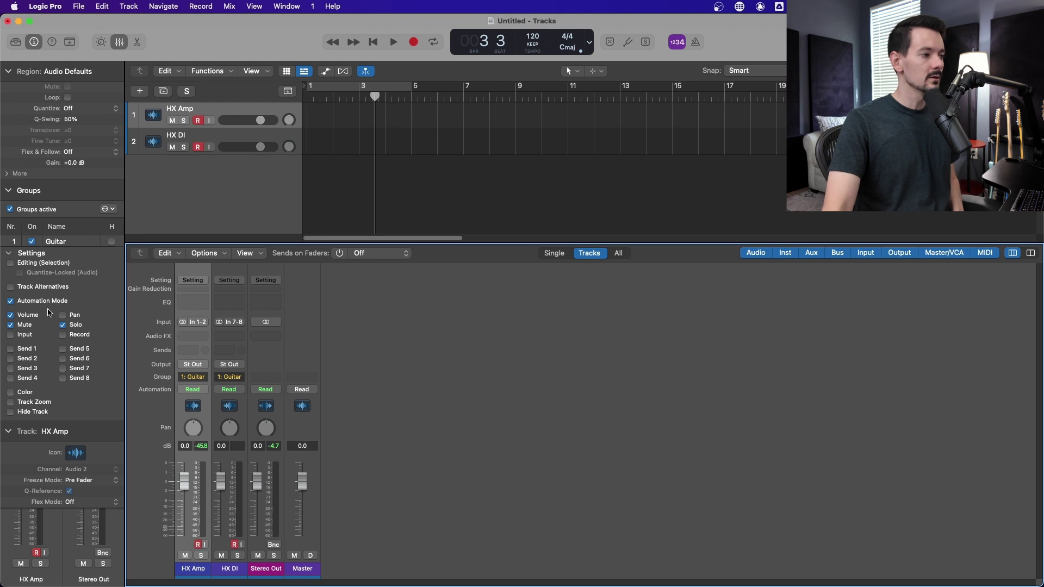
click(63, 314)
drag(193, 428, 193, 431)
alt+click(193, 428)
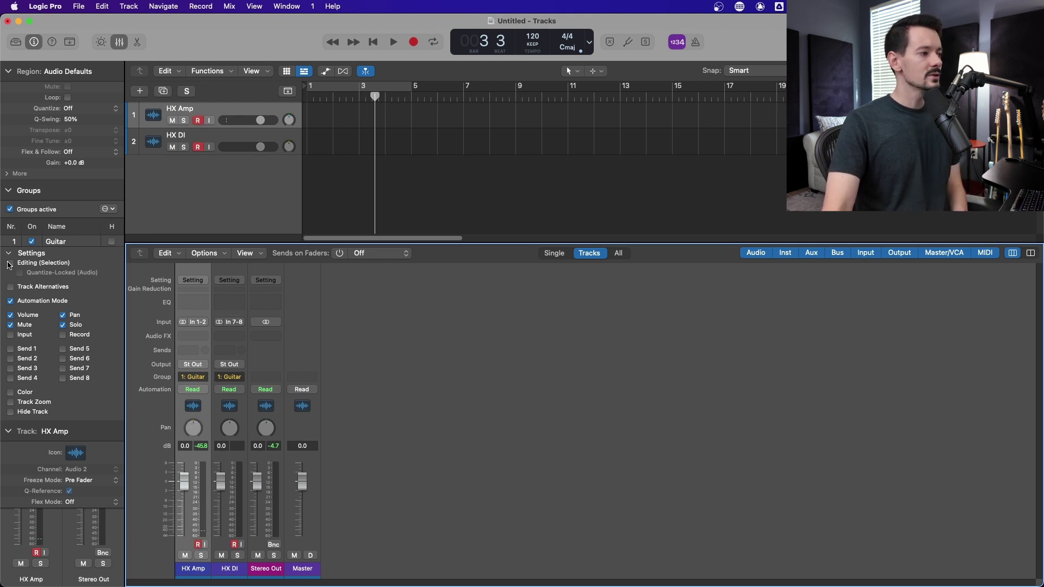
Link editing and colour across the Guitar group and shrink both track heights together.
click(10, 263)
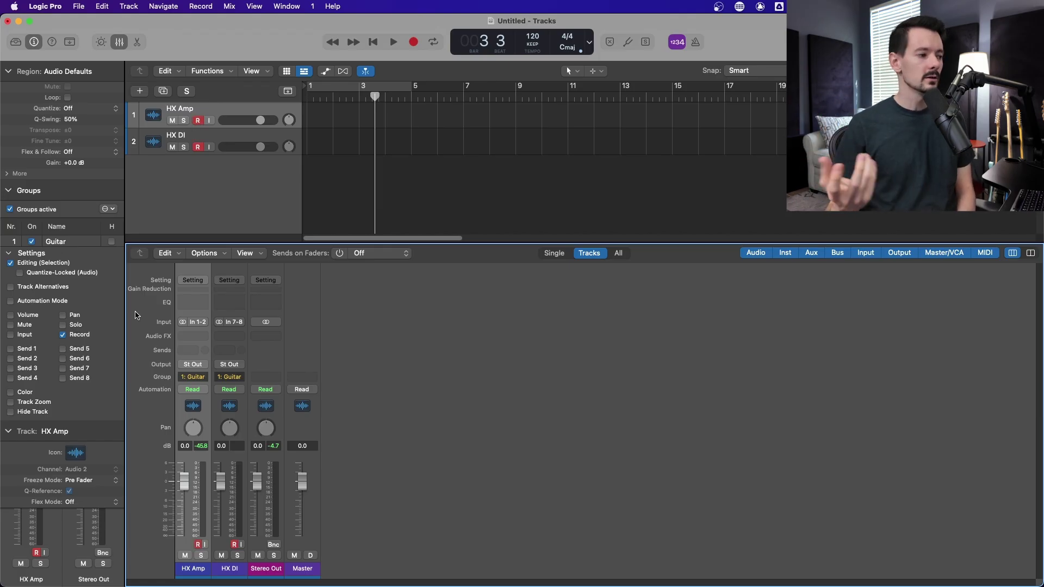
click(11, 392)
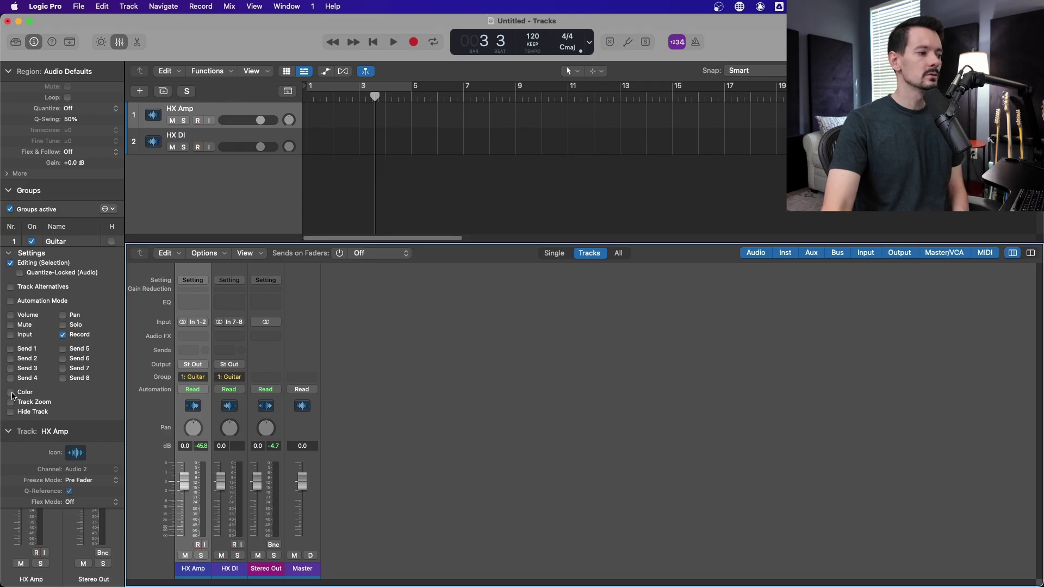
click(217, 132)
drag(218, 132, 216, 127)
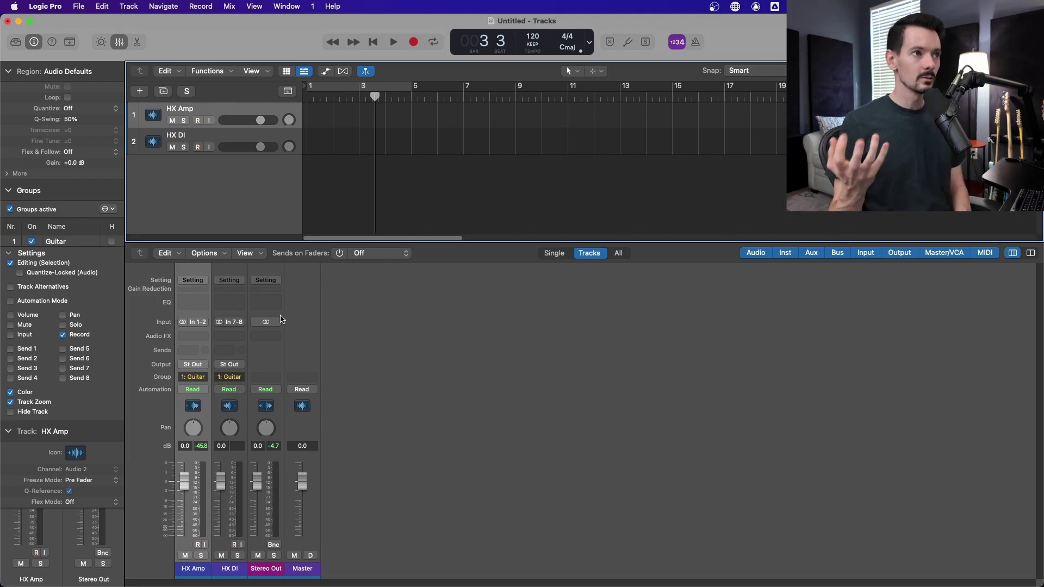
Return the playhead to the project start, then hide and reshow the mixer.
click(373, 42)
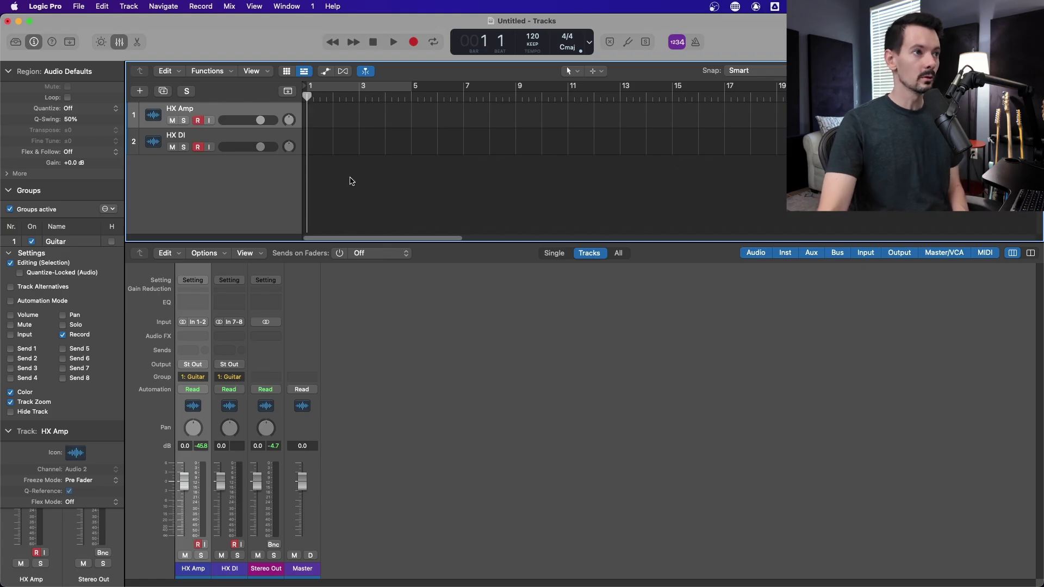
key(x)
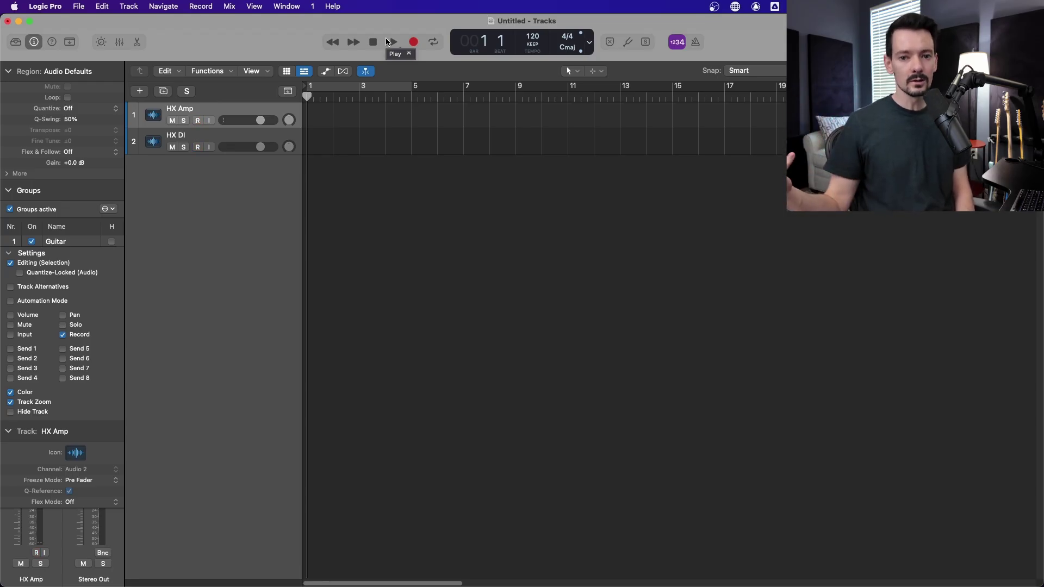
key(x)
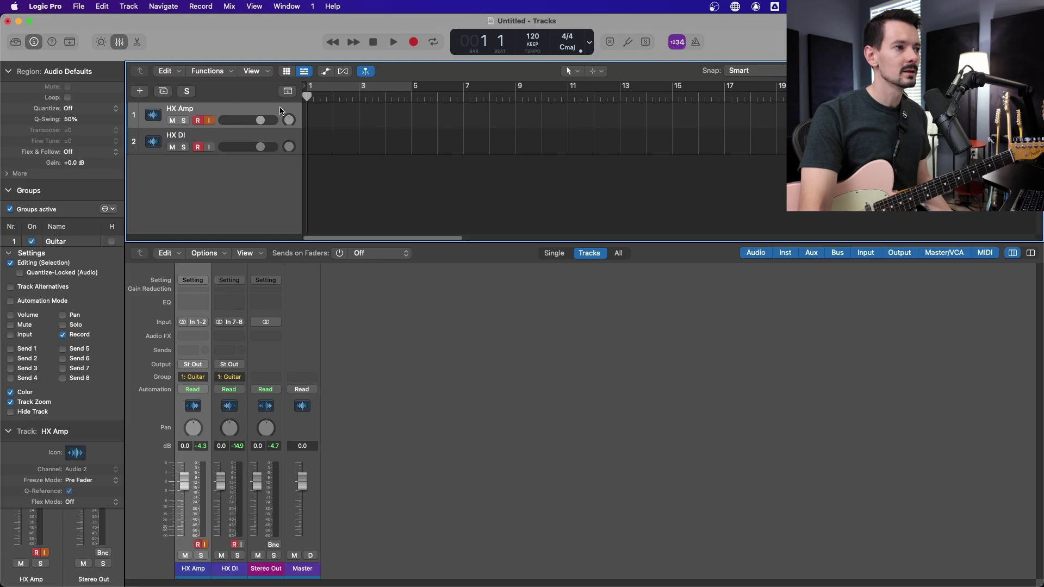
right_click(221, 109)
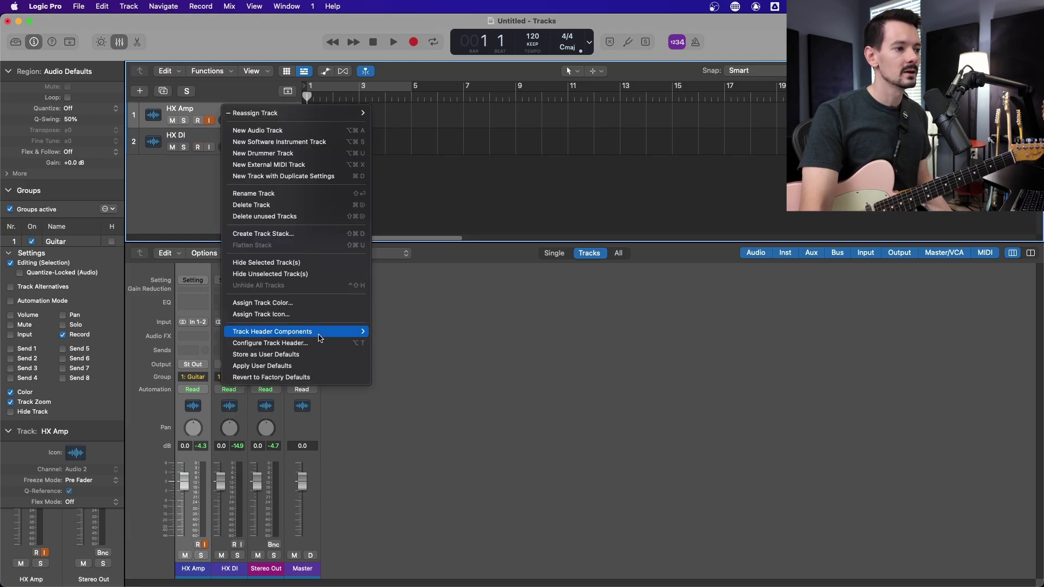
mouse_move(320, 332)
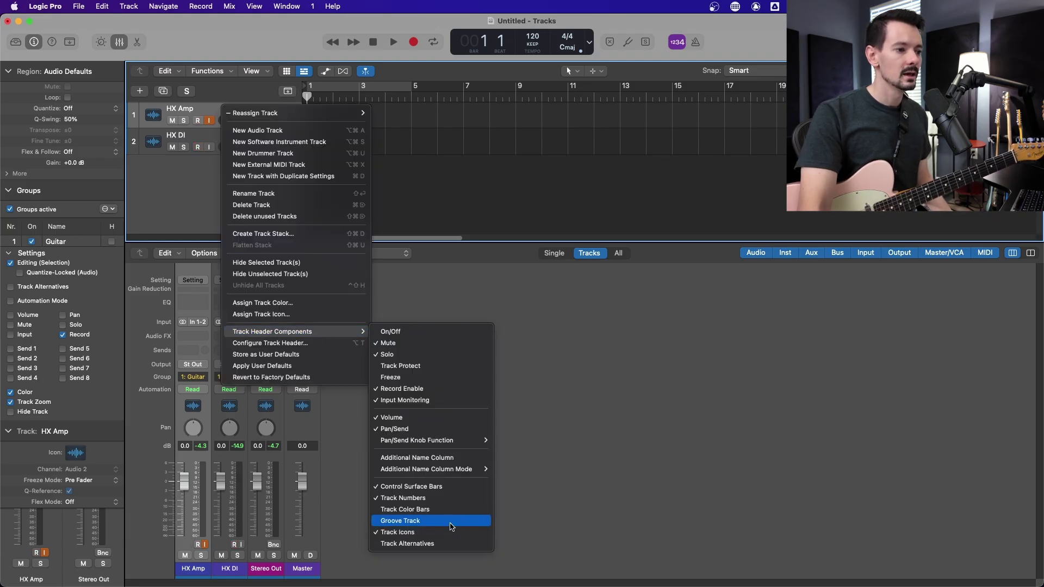
click(442, 400)
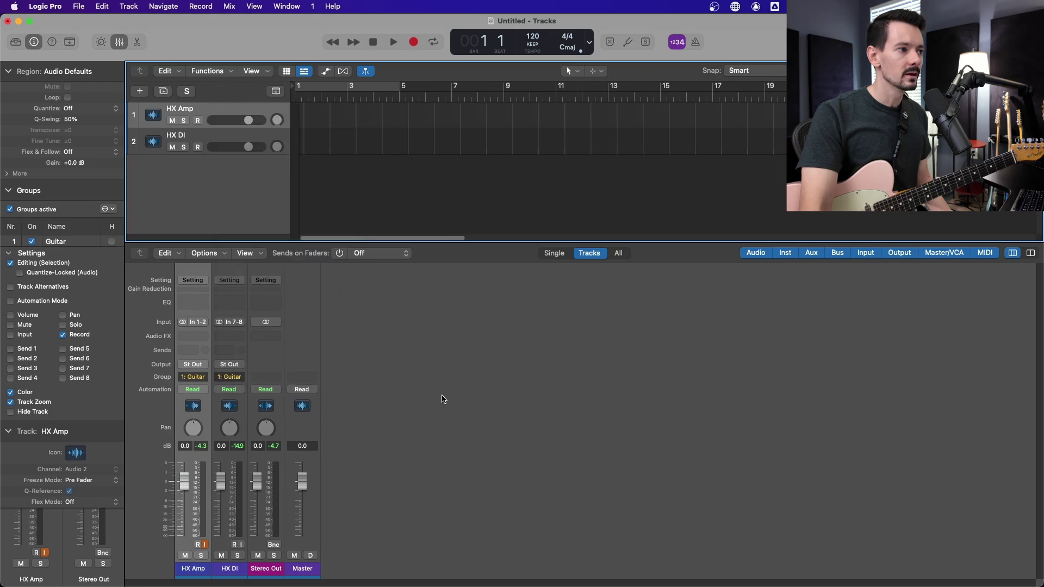
right_click(213, 107)
mouse_move(355, 333)
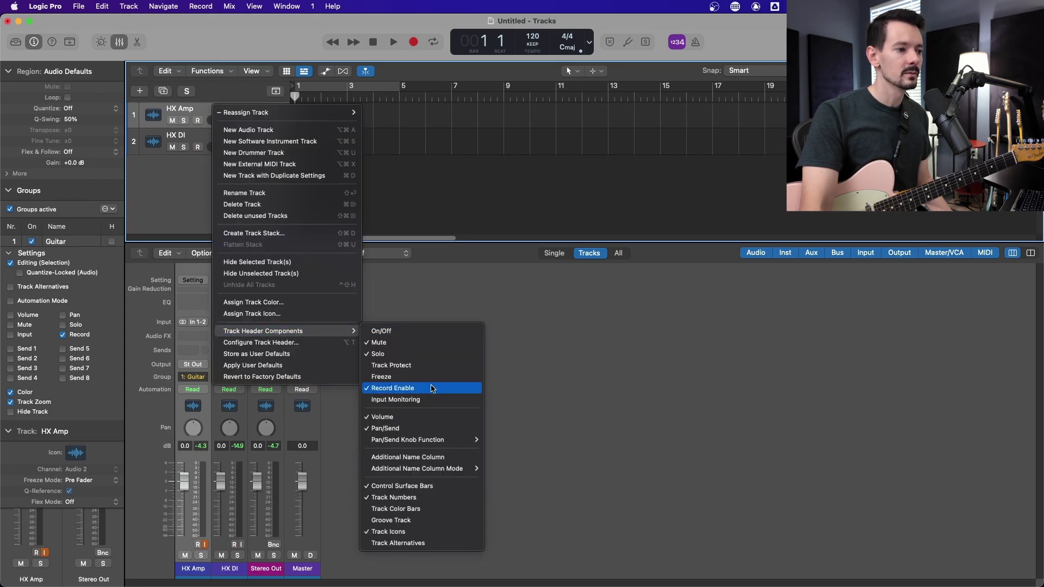
click(428, 400)
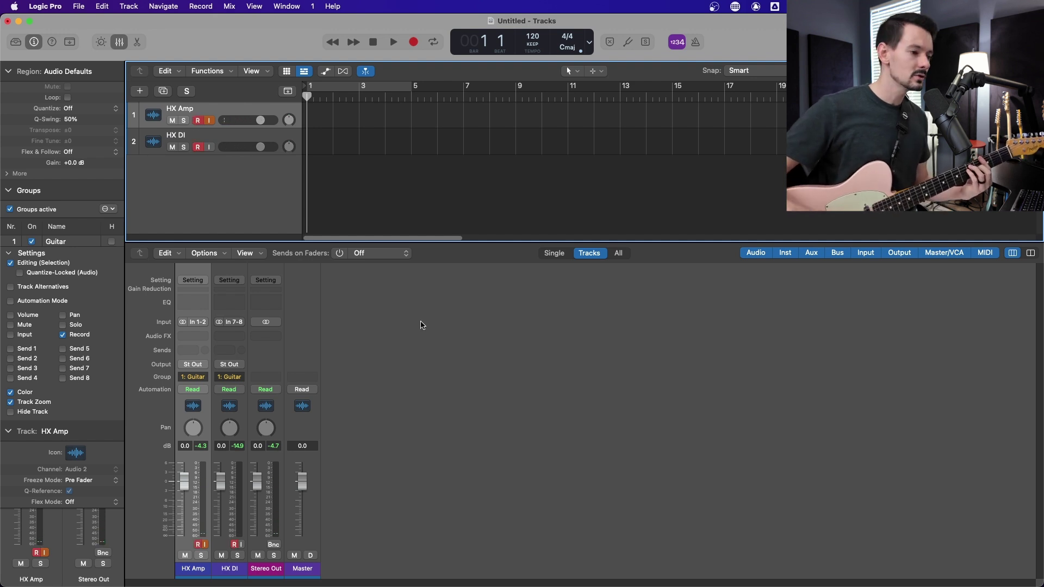
Solo and unsolo HX DI, then pull its fader down to -∞.
click(238, 555)
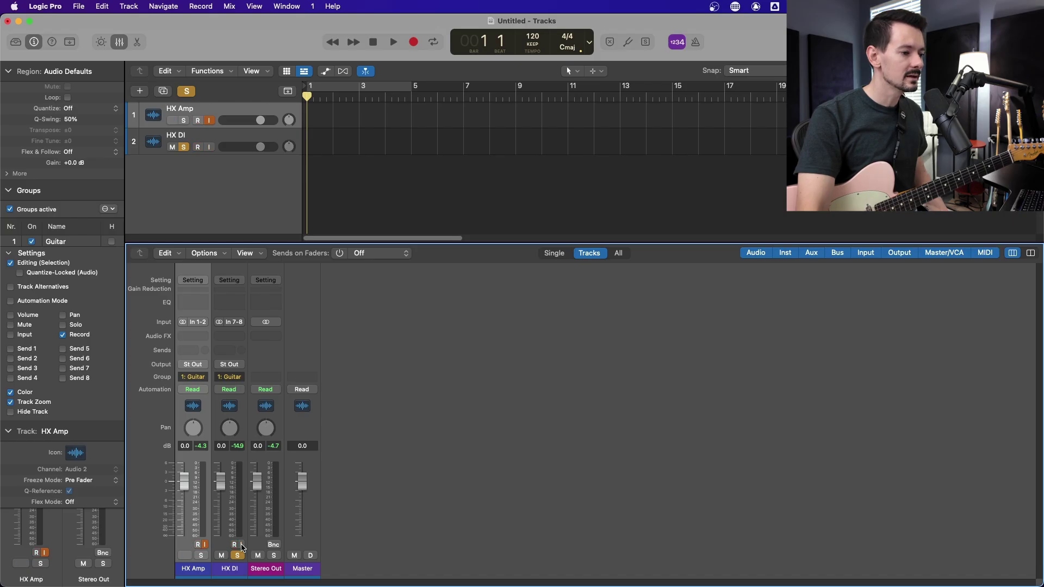
click(238, 555)
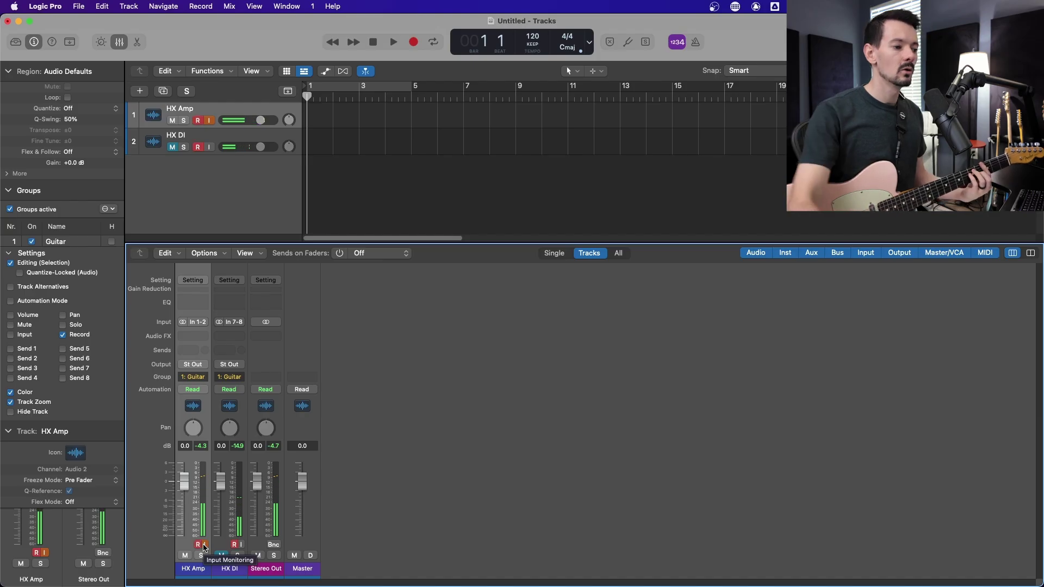
drag(220, 481, 220, 535)
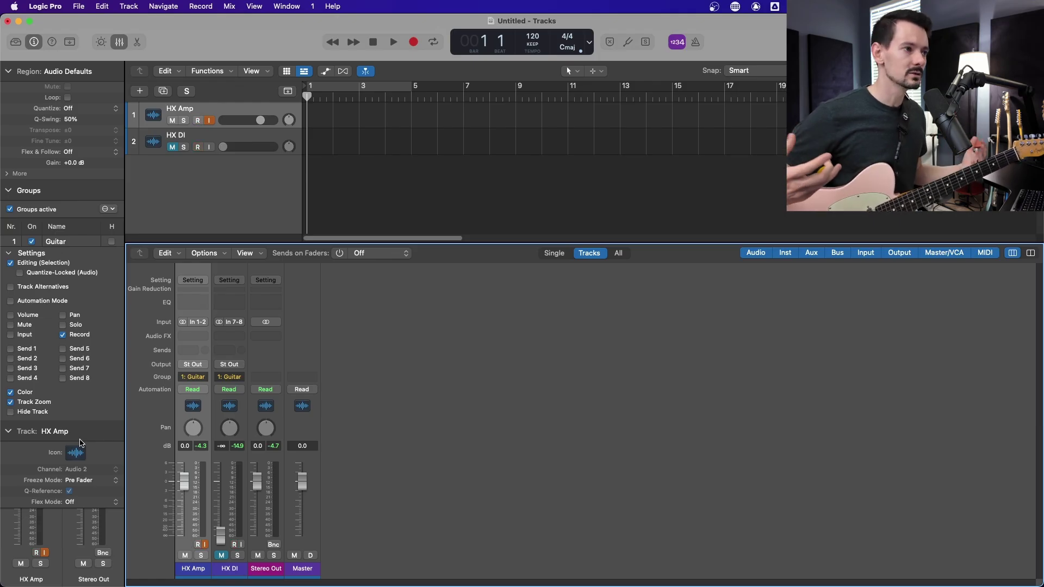
With the metronome on and HX Amp armed, record a roughly 12-bar take, creating HX Amp#02 and HX DI#02.
key(k)
click(196, 544)
click(196, 545)
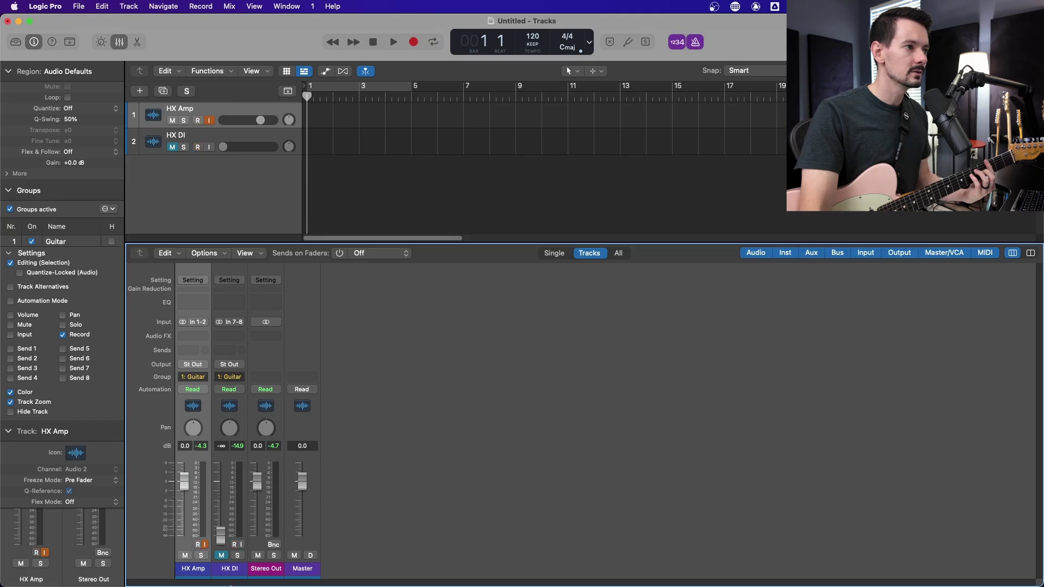
click(412, 40)
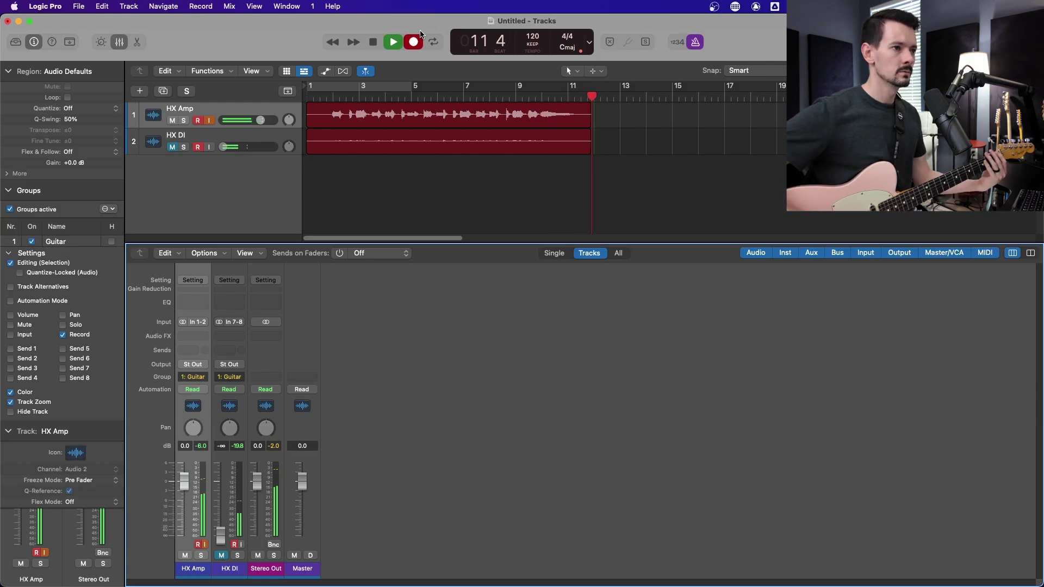
key(space)
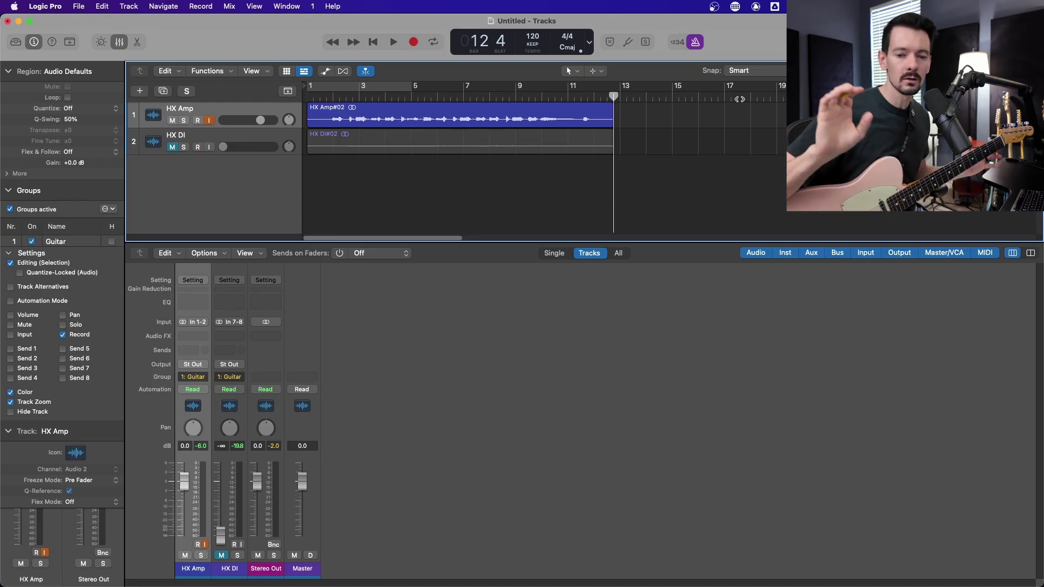
From bar 1, with both regions selected, record a second pass over HX Amp#02 and HX DI#02.
click(376, 46)
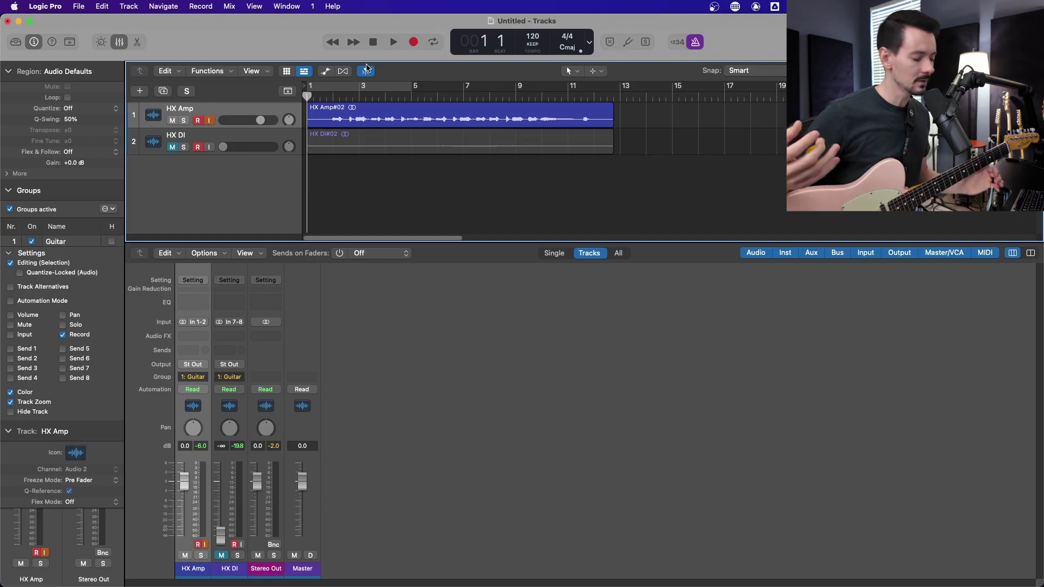
key(super+a)
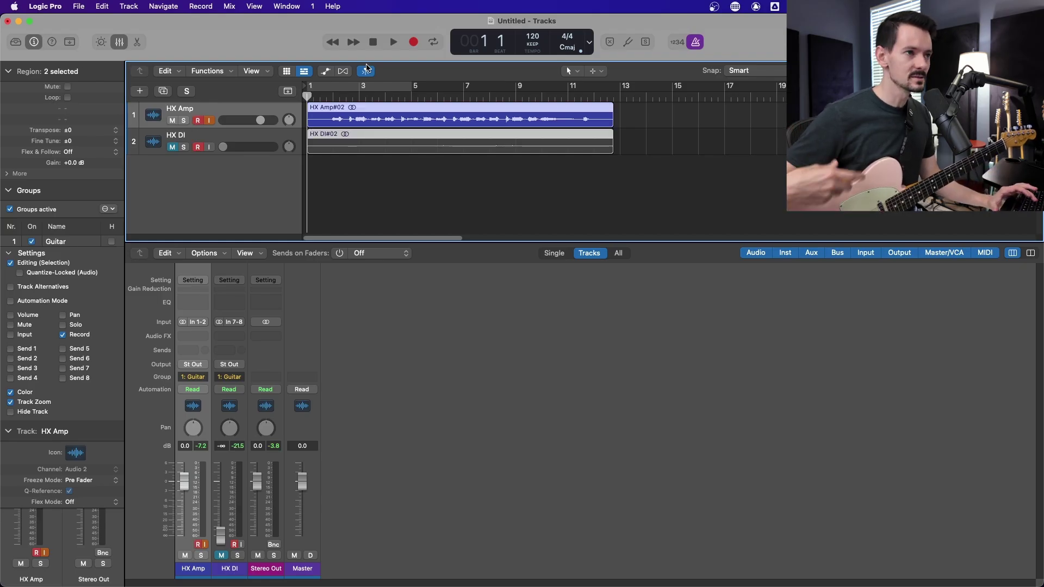
key(r)
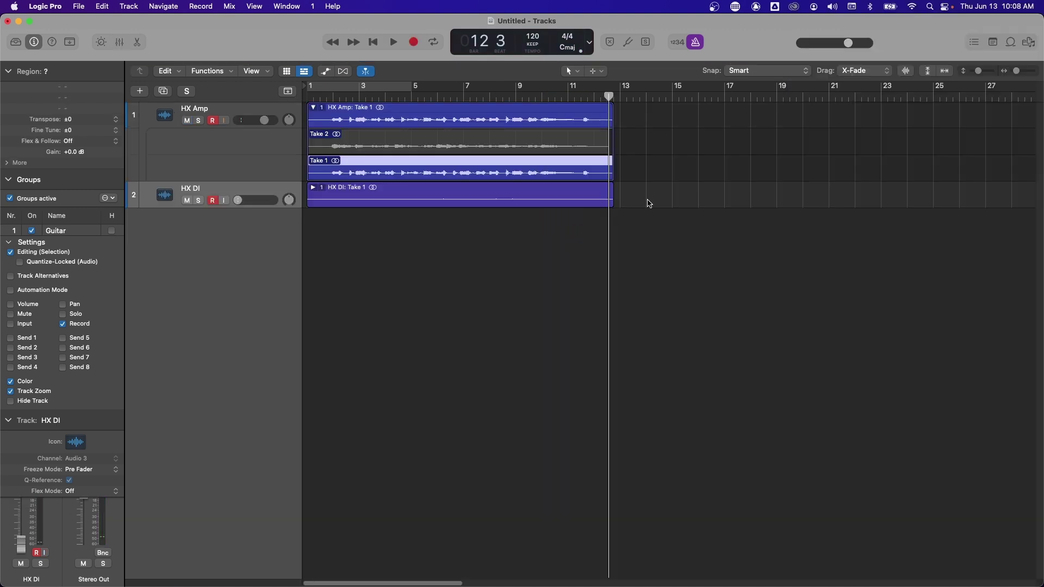
Enlarge the waveforms, open the HX DI take folder to Take 1 and Take 2, and re-arm both Guitar tracks.
click(907, 75)
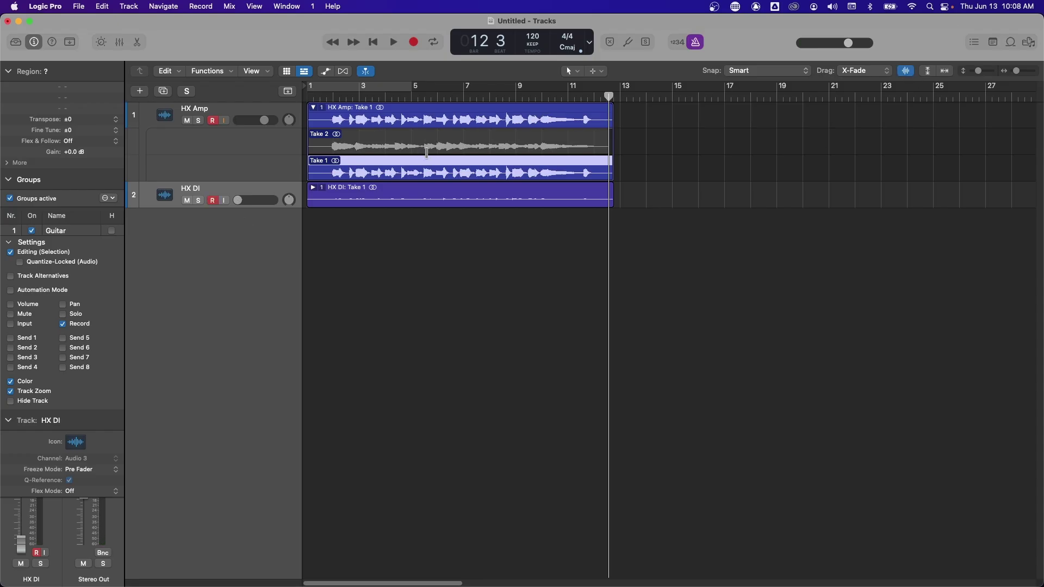
click(313, 188)
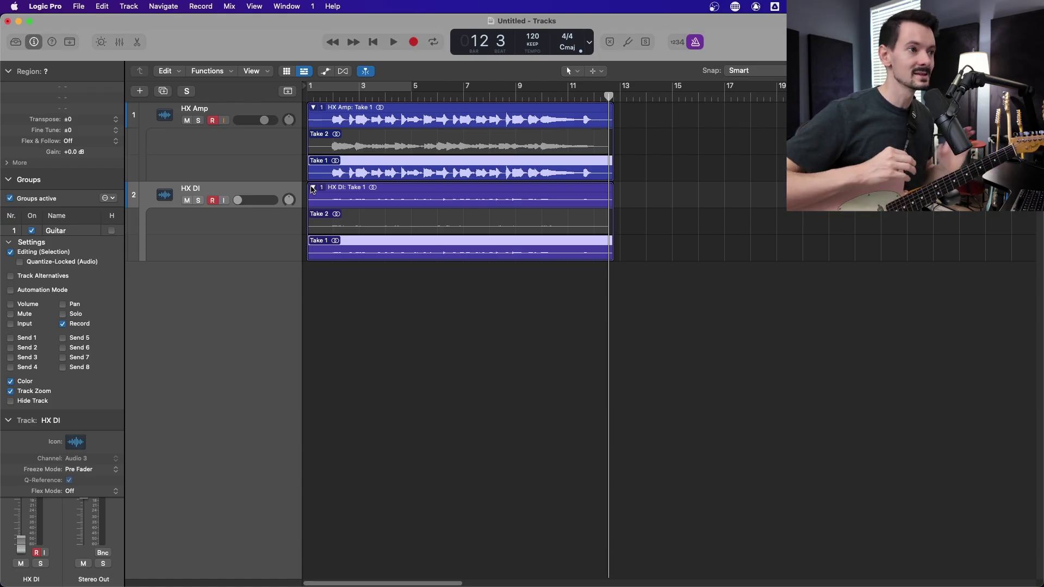
key(alt+ctrl+r)
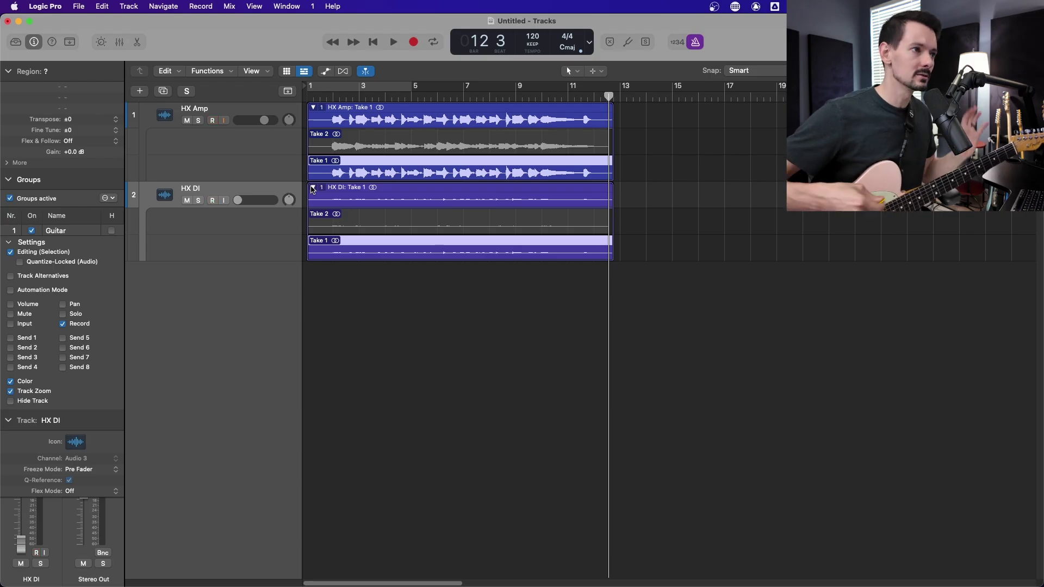
key(alt+ctrl+r)
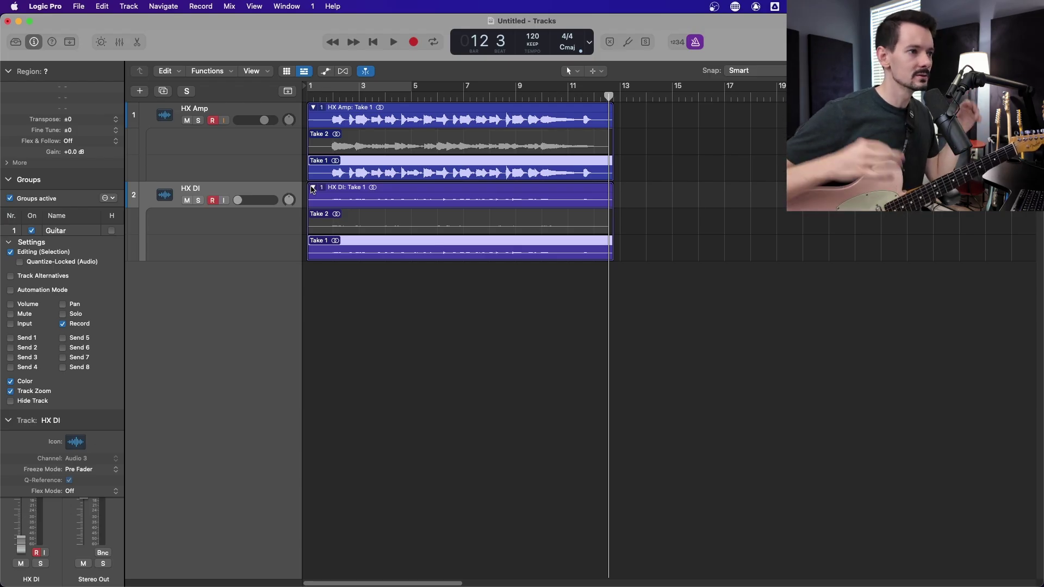
key(alt+ctrl+r)
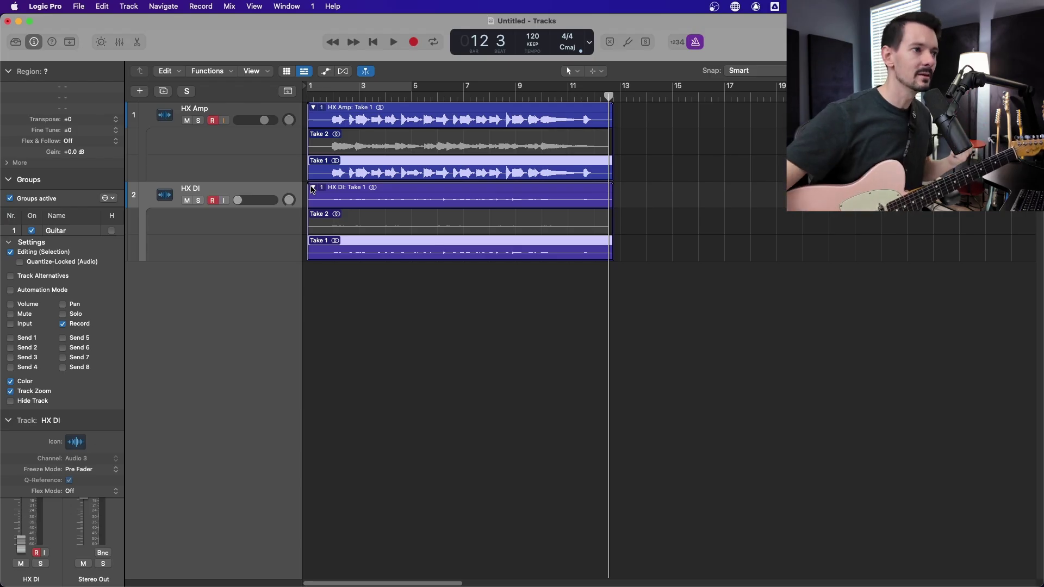
key(alt+ctrl+r)
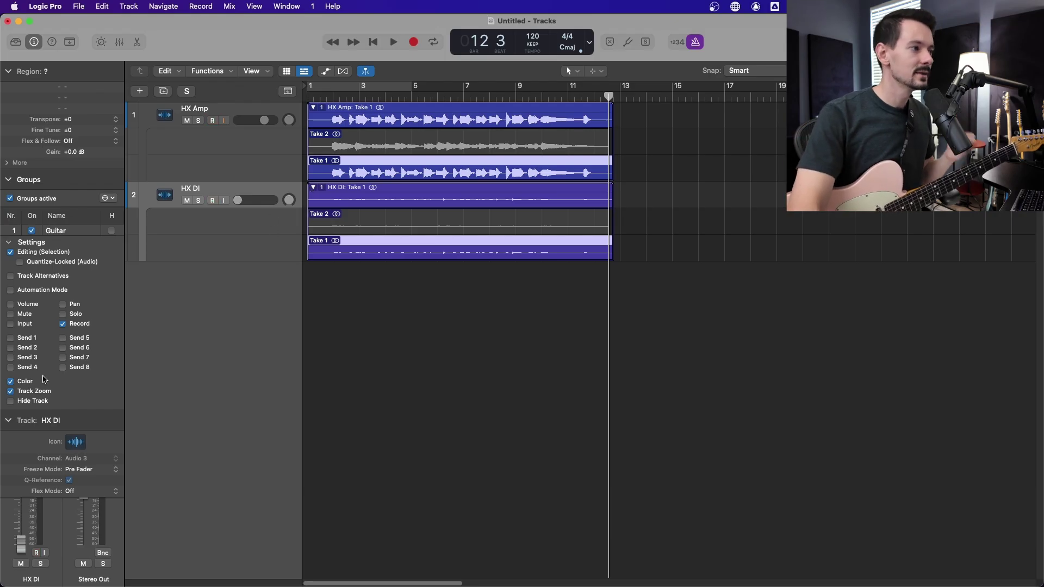
key(alt+ctrl+r)
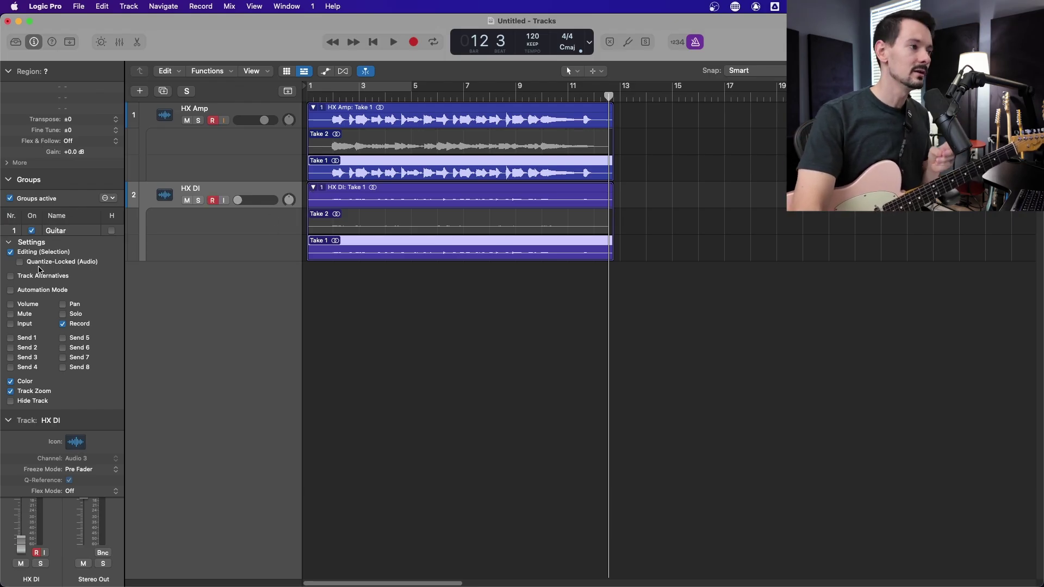
Make Take 2 active, then Quick Swipe Take 1 up to just before bar 7 on both tracks.
key(Return)
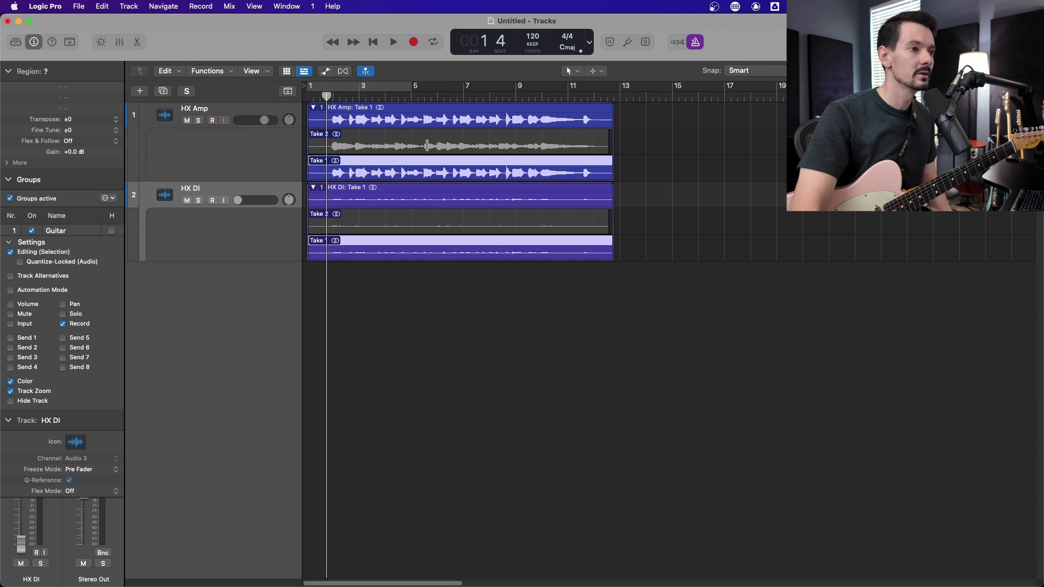
click(427, 146)
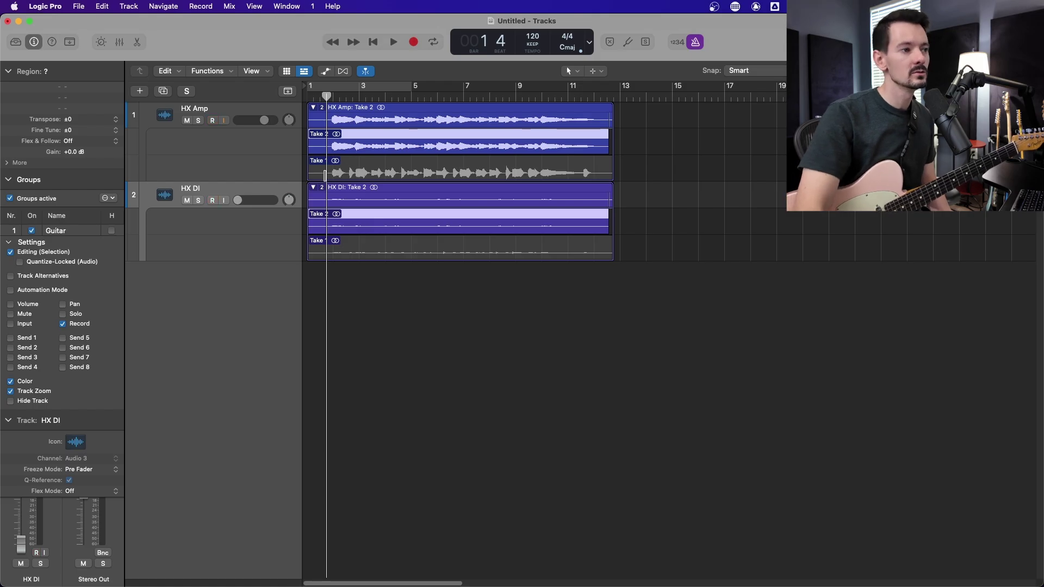
drag(321, 176, 458, 179)
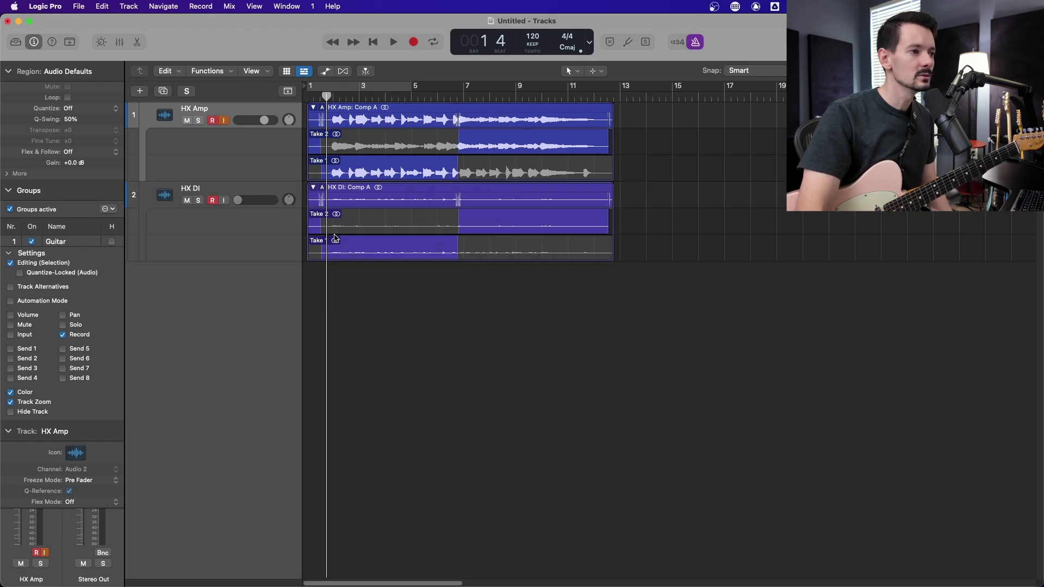
drag(322, 229, 325, 230)
drag(333, 101, 328, 101)
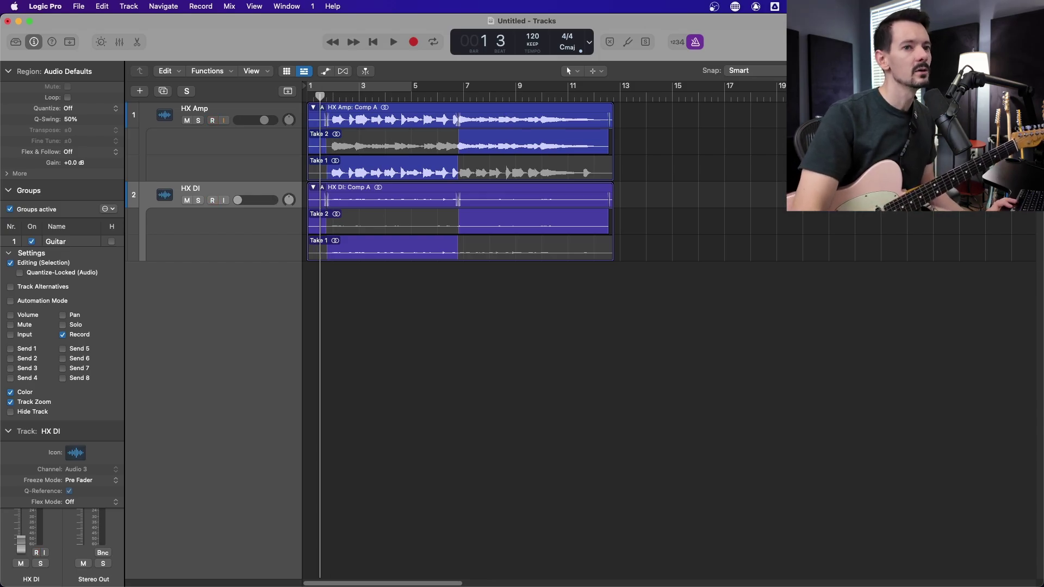
key(super+Right)
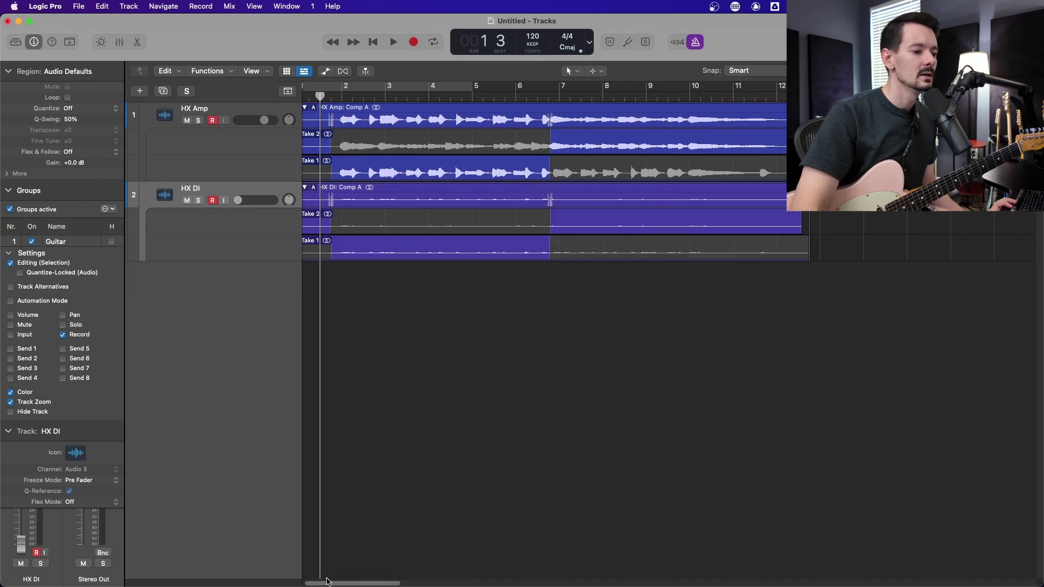
scroll(326, 583, left, 1)
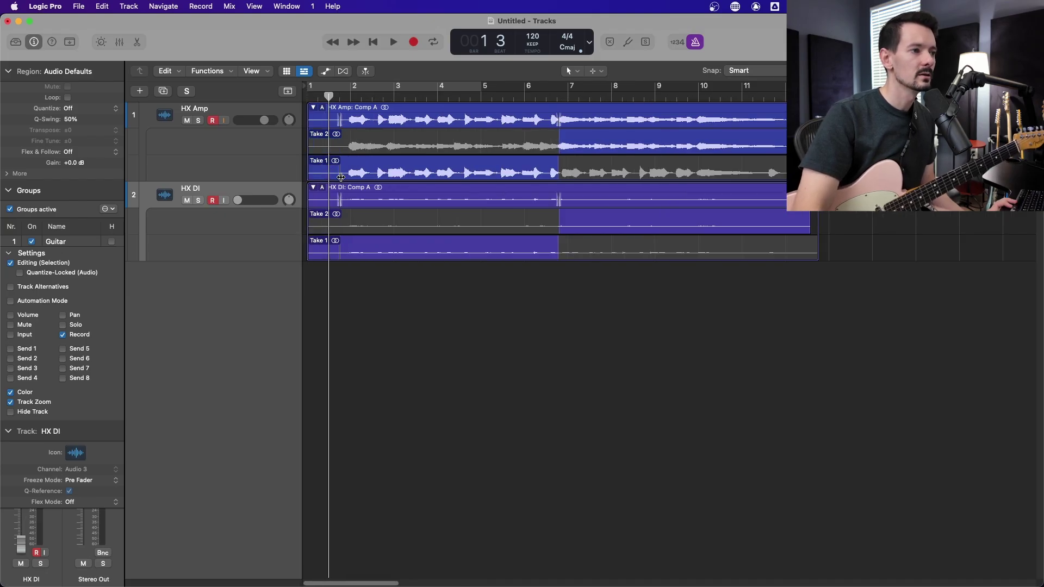
click(341, 176)
drag(577, 97, 345, 101)
key(space)
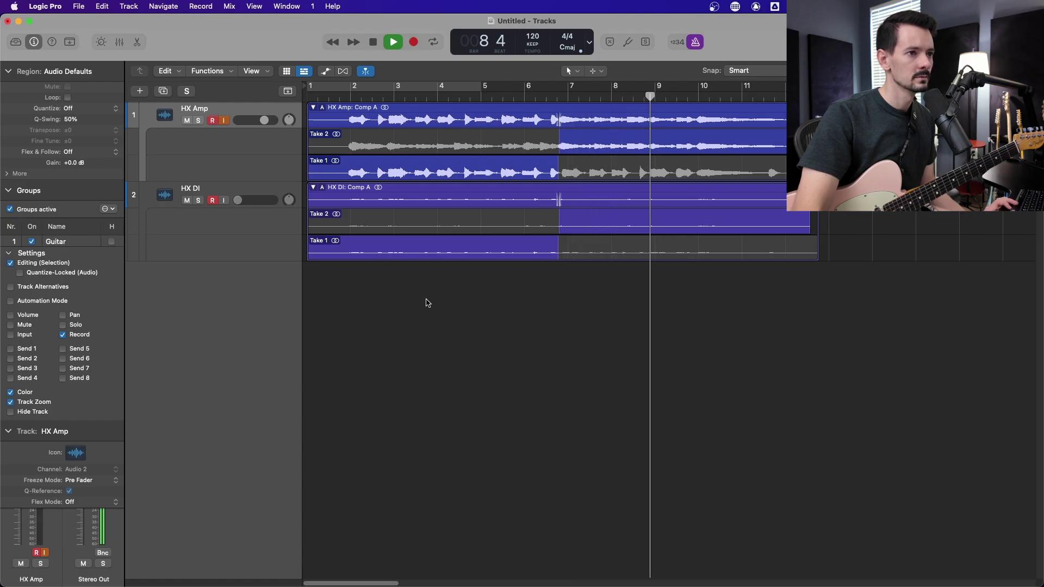
key(space)
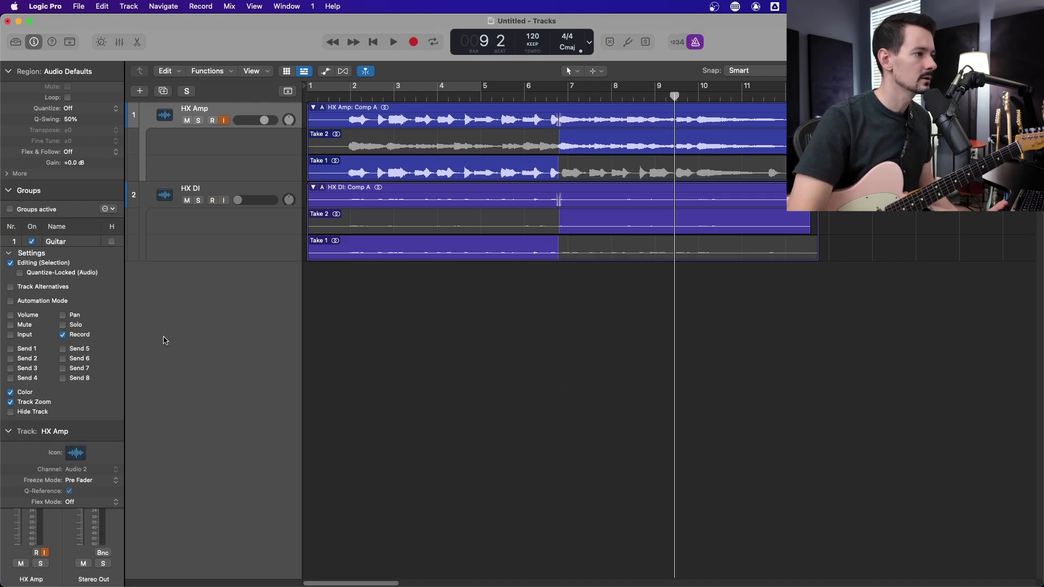
Move HX DI's Take 1-to-Take 2 switch earlier to about bar 6, reset its volume to 0 dB, and arm the track.
drag(559, 227, 527, 227)
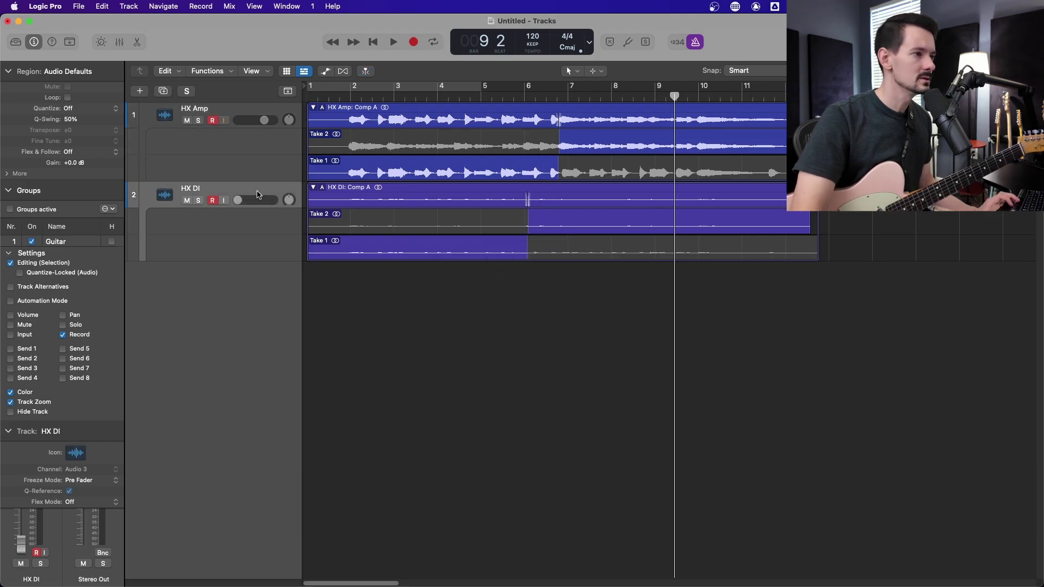
alt+click(241, 201)
click(211, 200)
alt+click(264, 120)
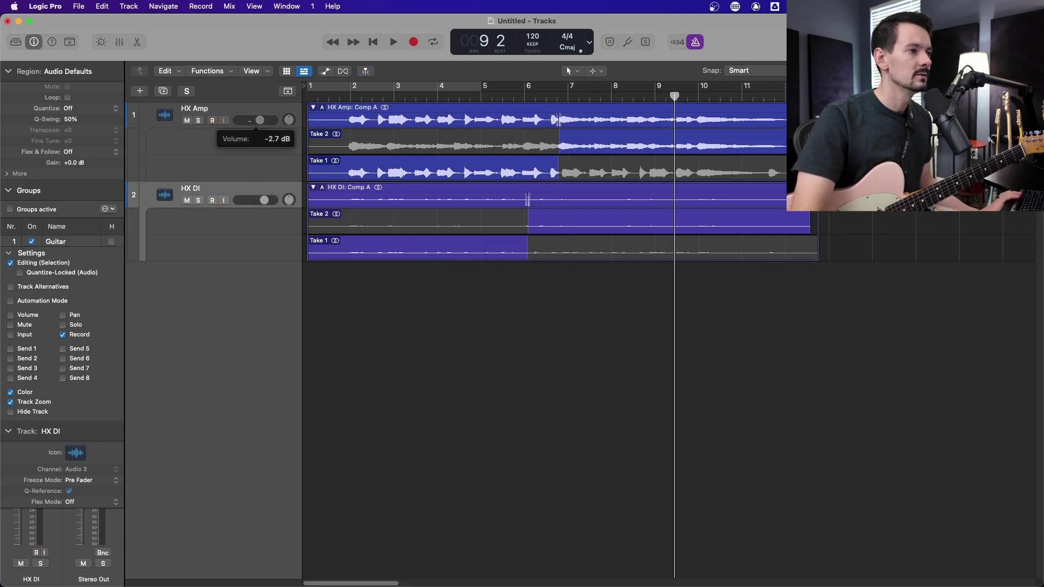
click(212, 120)
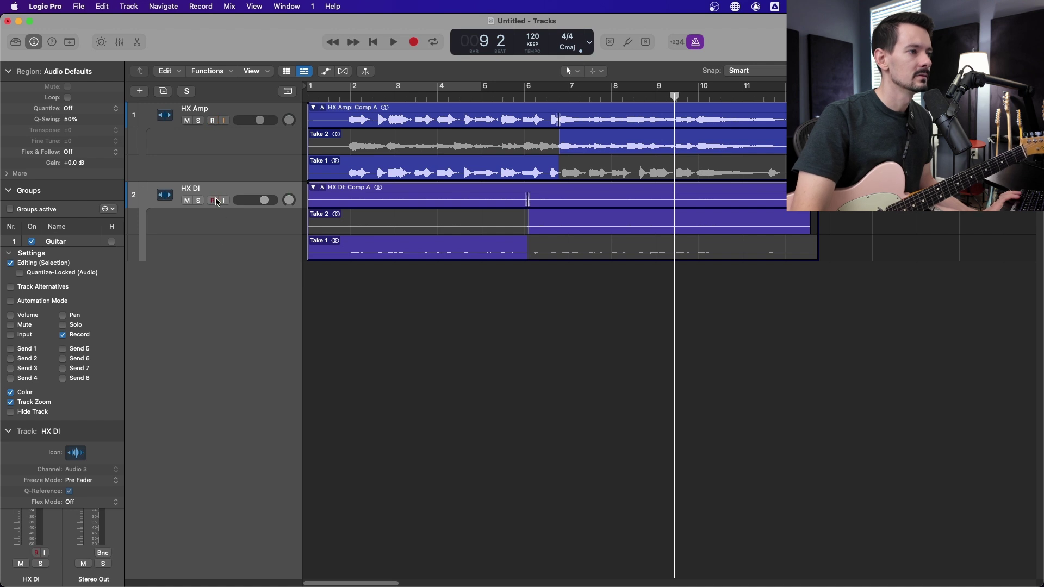
Nudge HX DI's take switch slightly earlier and audition it from about bar 4.7.
click(471, 98)
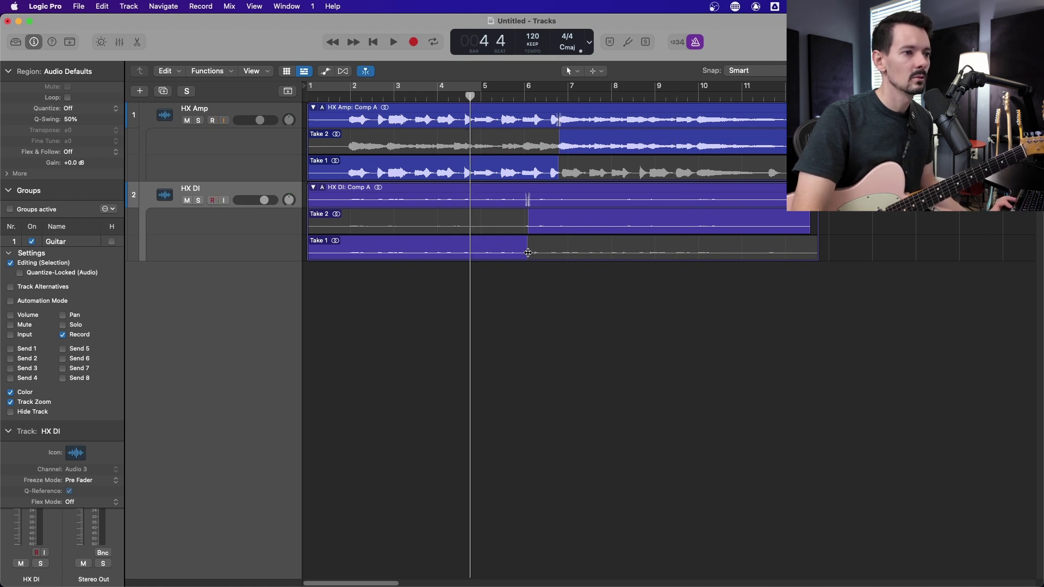
drag(529, 251, 518, 251)
key(space)
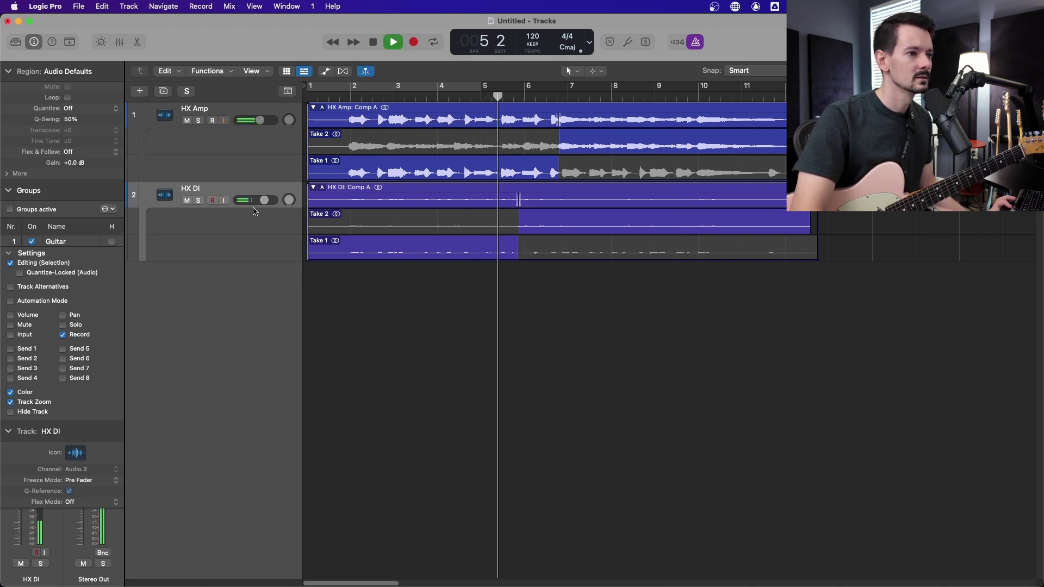
key(space)
Solo HX DI, audition it alone from bar 6, then solo HX Amp alongside it.
click(522, 106)
click(524, 97)
click(198, 200)
key(space)
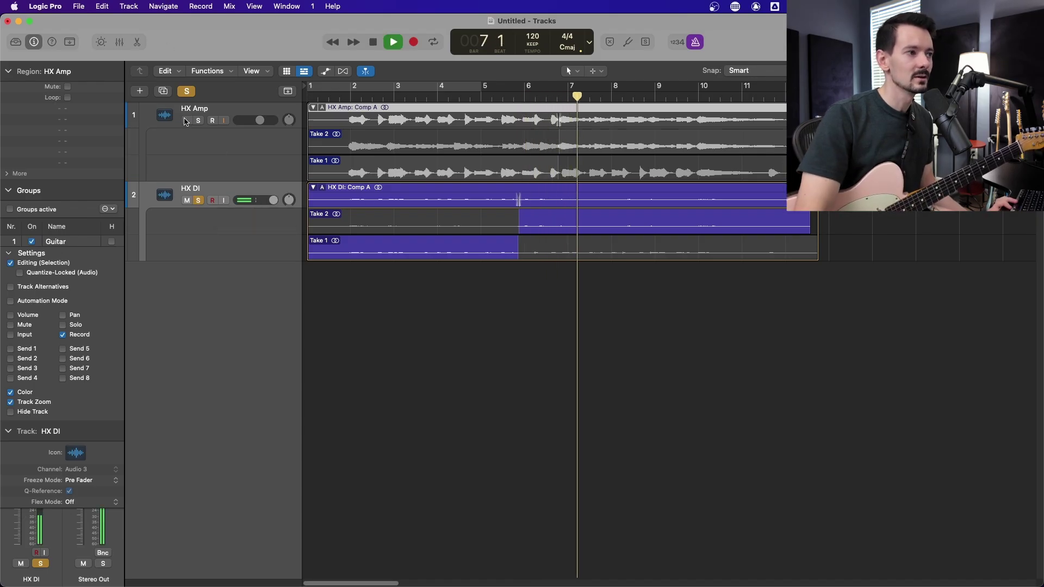
key(space)
key(s)
click(527, 99)
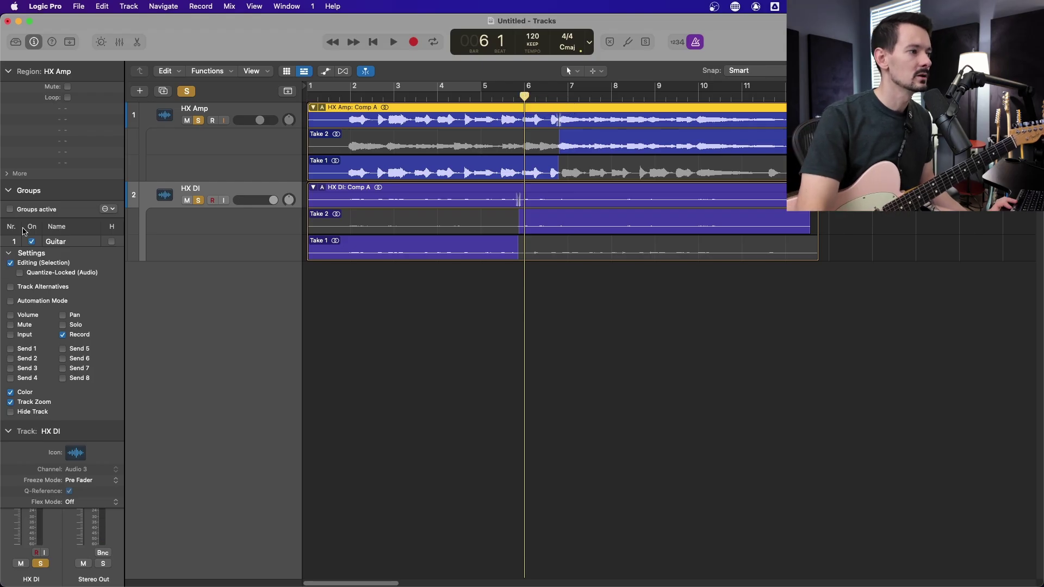
Re-enable the Guitar group and move the take switch to about bar 6.5 on both tracks.
click(10, 210)
click(554, 344)
drag(525, 227, 559, 233)
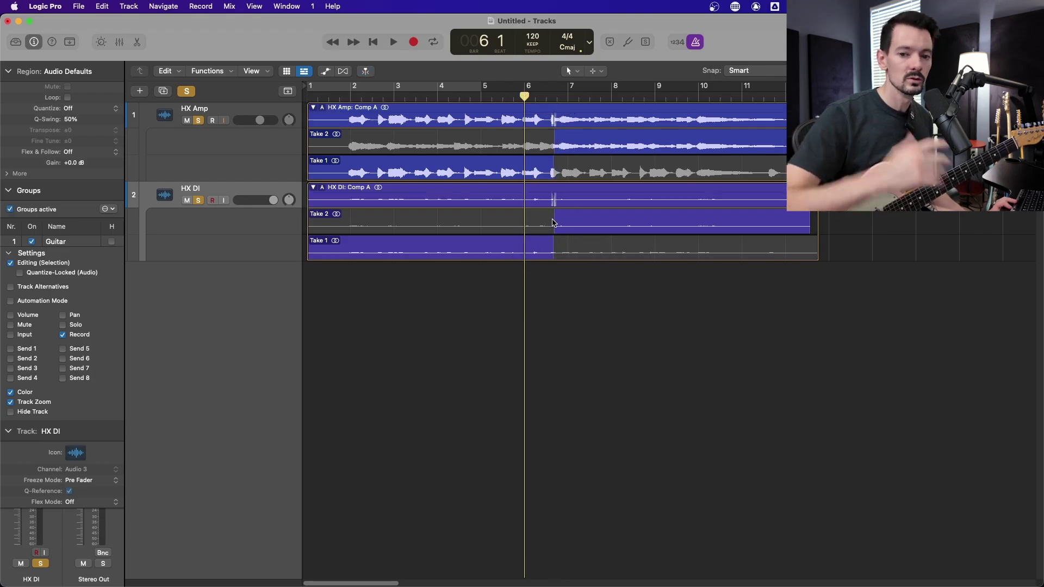